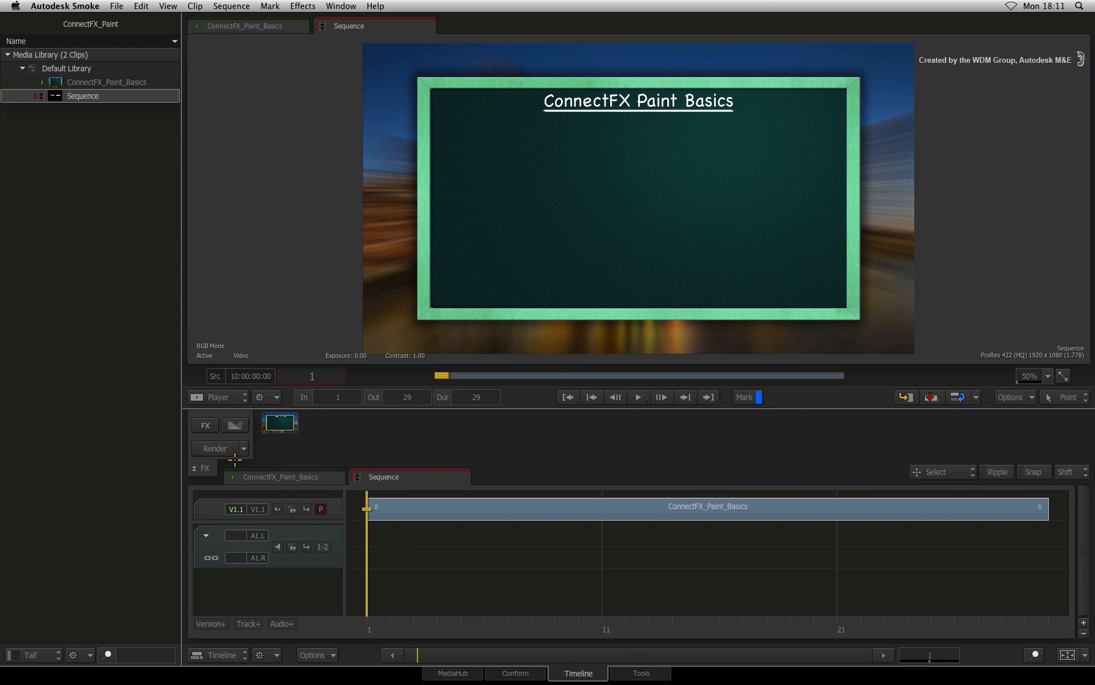
Create a ConnectFX setup for the ConnectFX_Paint_Basics clip and add a Paint node to the schematic
click(205, 425)
click(255, 433)
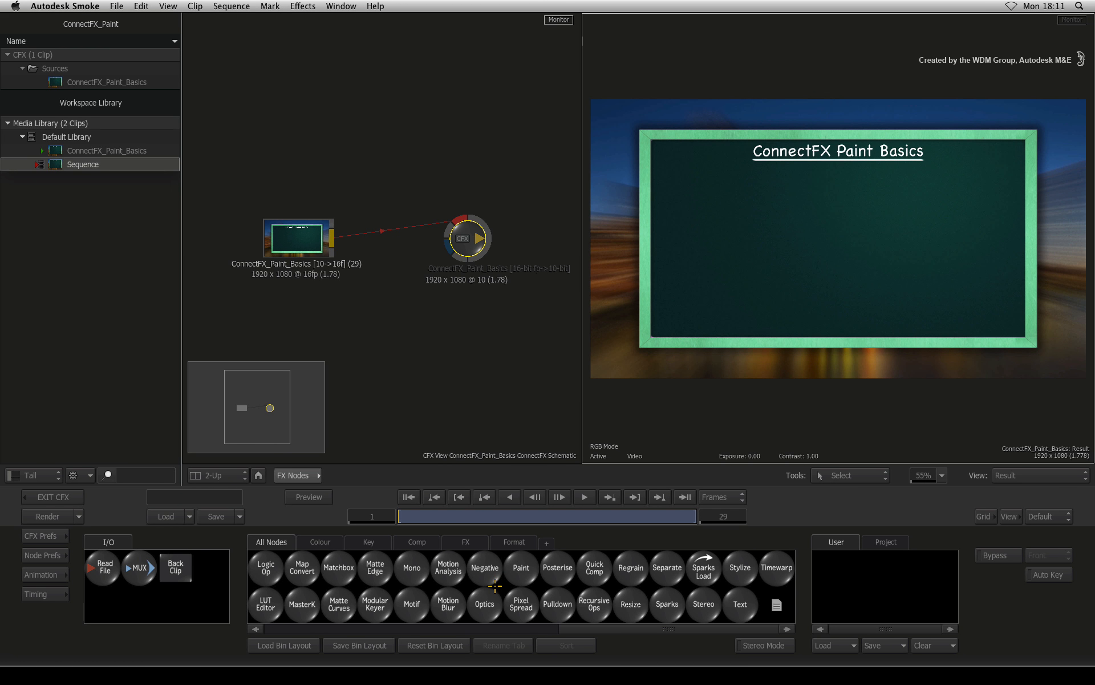
scroll(342, 571, left, 5)
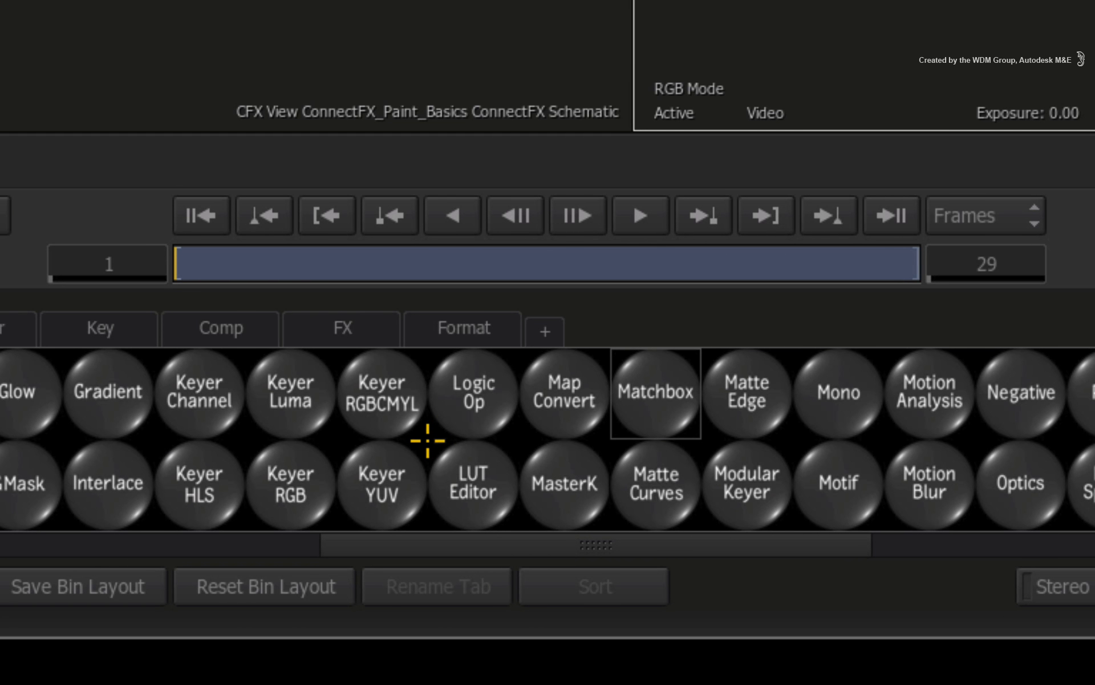
key(p)
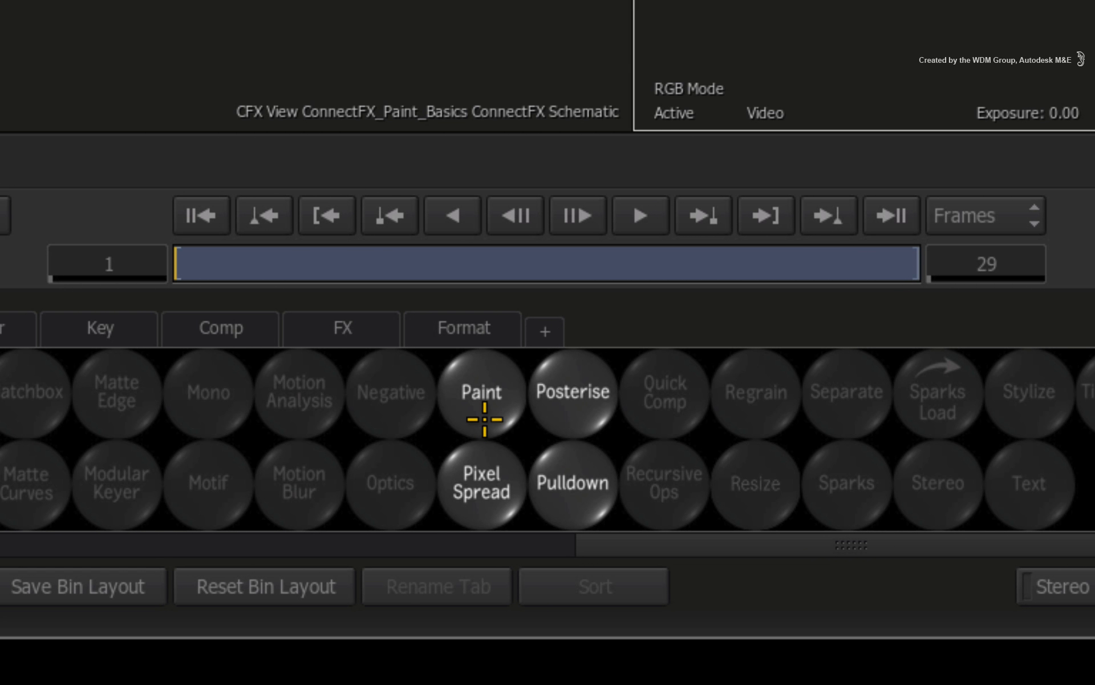
mouse_move(486, 401)
mouse_down()
mouse_move(489, 288)
mouse_move(793, 587)
mouse_move(658, 288)
mouse_move(601, 402)
mouse_move(548, 377)
mouse_move(555, 361)
mouse_move(552, 382)
mouse_up()
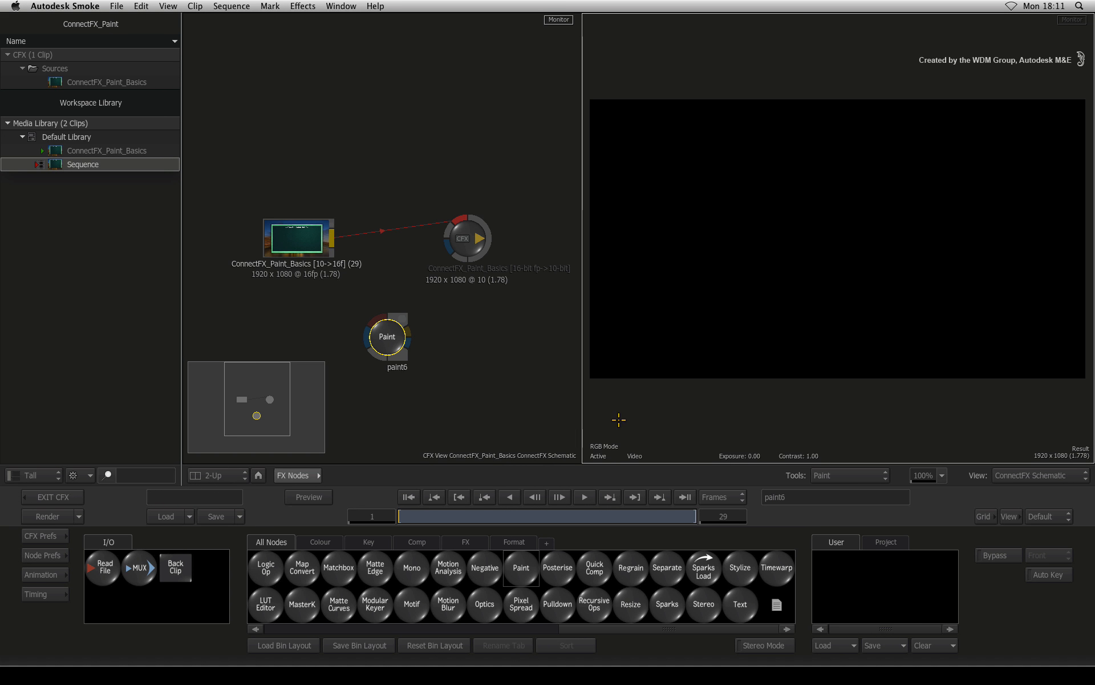
Open the Paint node's controls and paint a white smiling face with eyes, nose, mouth, ears and hair on the empty canvas
click(389, 330)
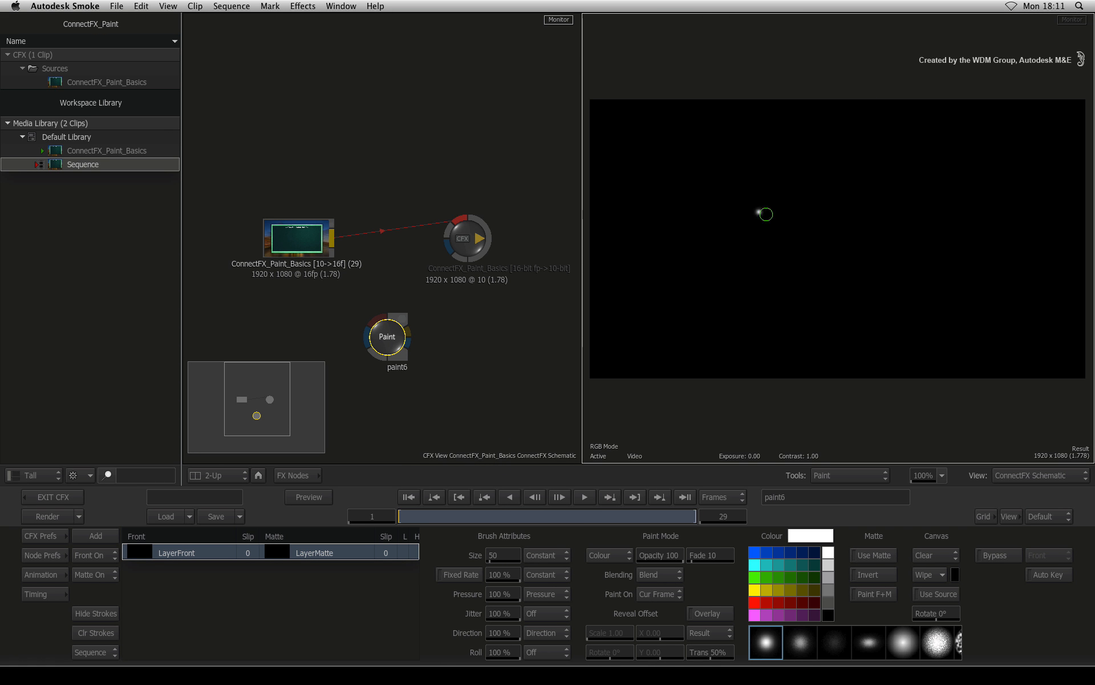
drag(766, 214, 745, 192)
drag(893, 197, 882, 181)
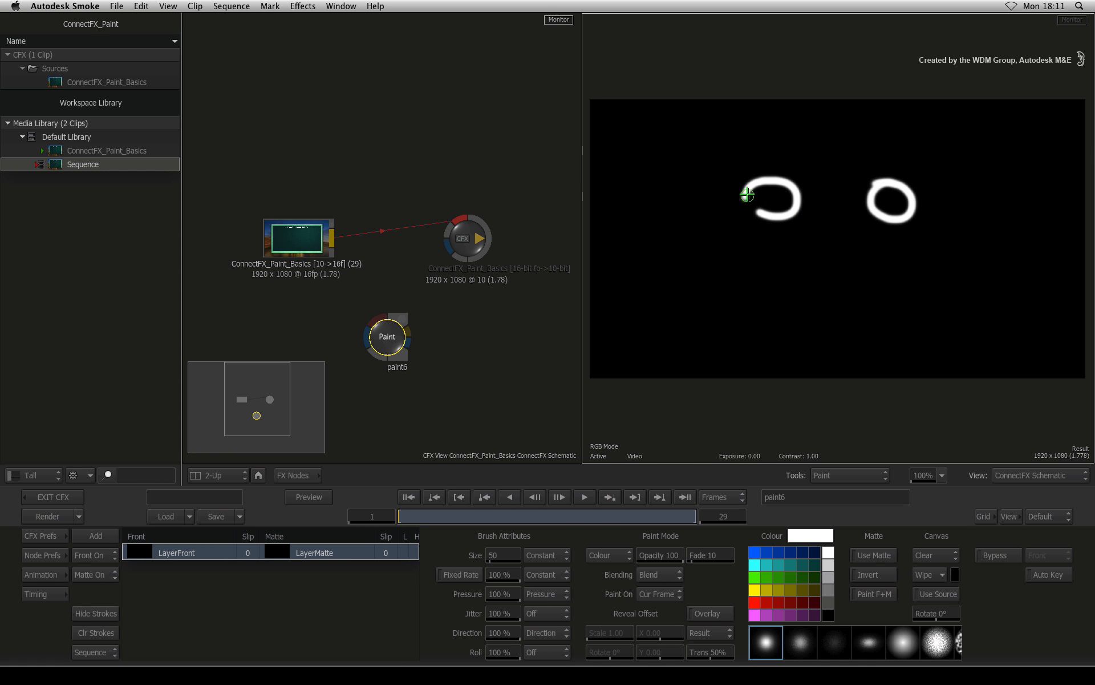
drag(747, 195, 756, 211)
drag(834, 215, 836, 255)
mouse_move(759, 251)
mouse_down()
mouse_move(834, 310)
mouse_move(900, 275)
mouse_up()
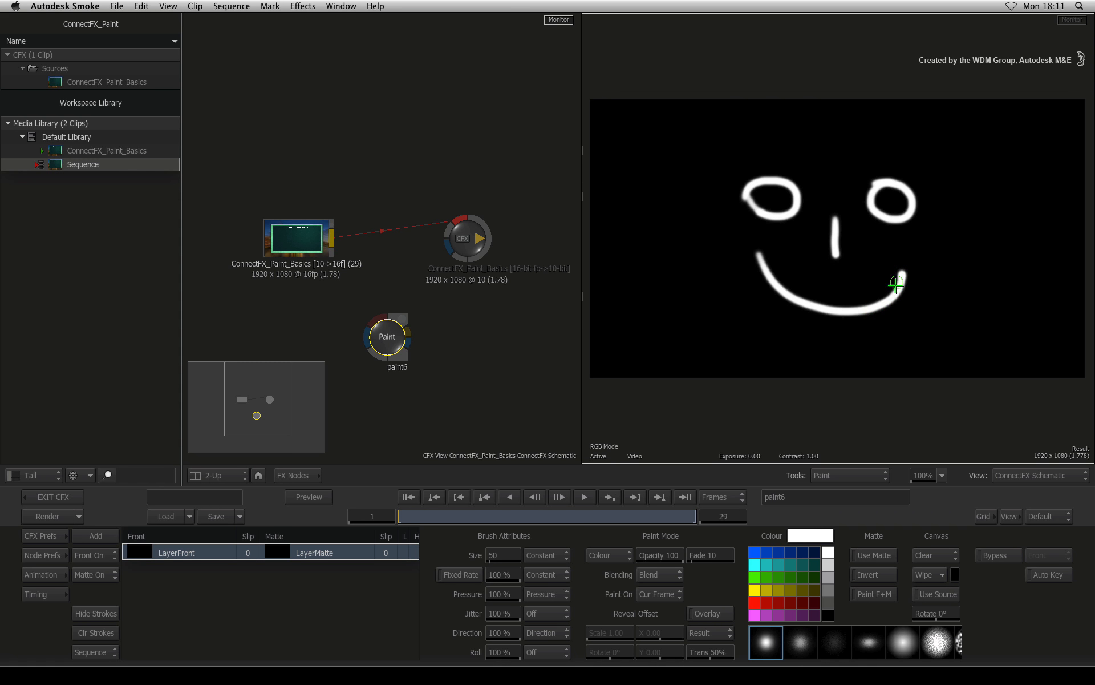
click(775, 200)
click(893, 202)
mouse_move(708, 197)
mouse_down()
mouse_move(676, 221)
mouse_move(726, 231)
mouse_up()
drag(940, 216, 953, 247)
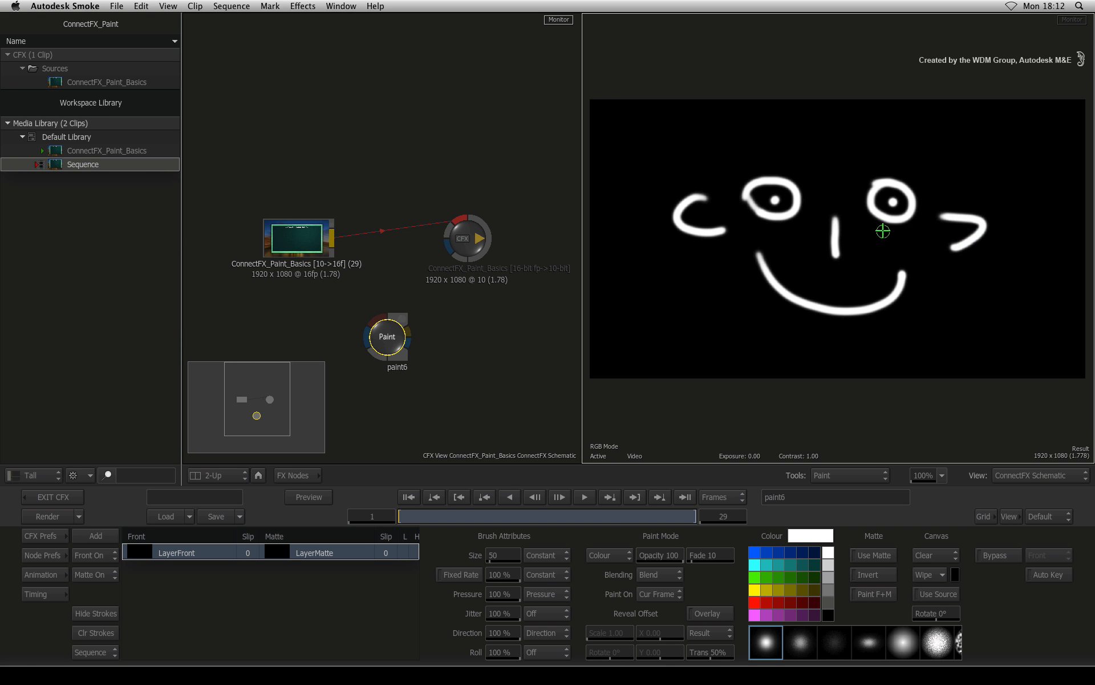
mouse_move(745, 146)
mouse_down()
mouse_move(789, 126)
mouse_move(930, 141)
mouse_up()
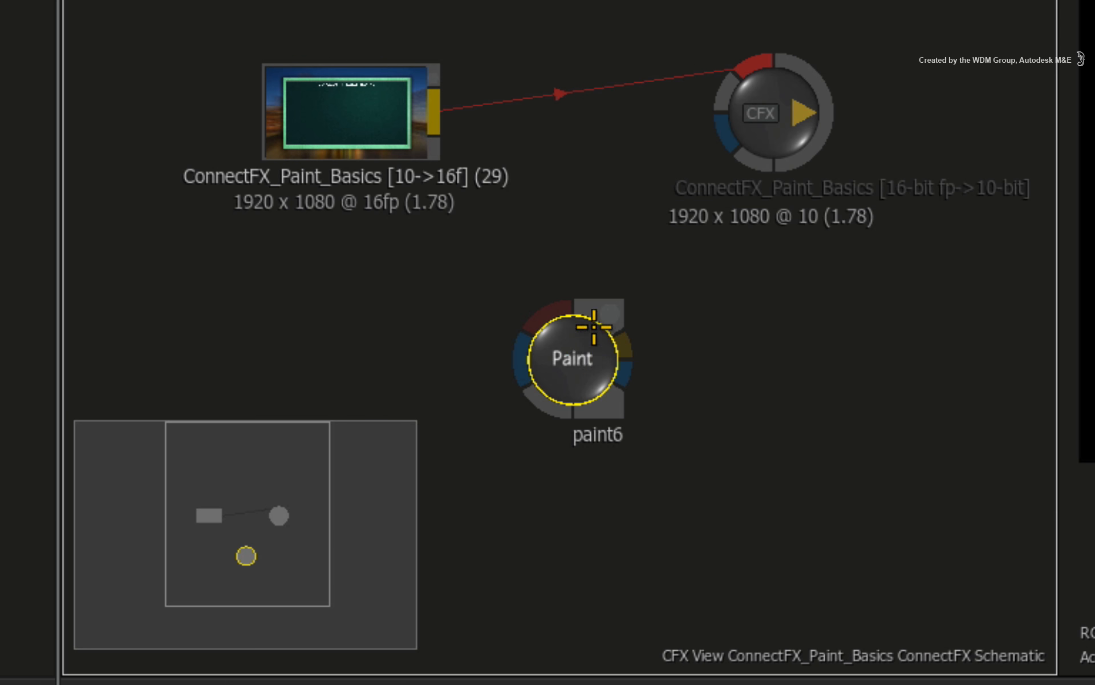
Insert the Paint node between the source clip and the output node, and space the nodes apart
mouse_move(395, 341)
mouse_down()
mouse_move(412, 256)
mouse_move(393, 231)
mouse_move(403, 230)
mouse_up()
drag(777, 107, 910, 97)
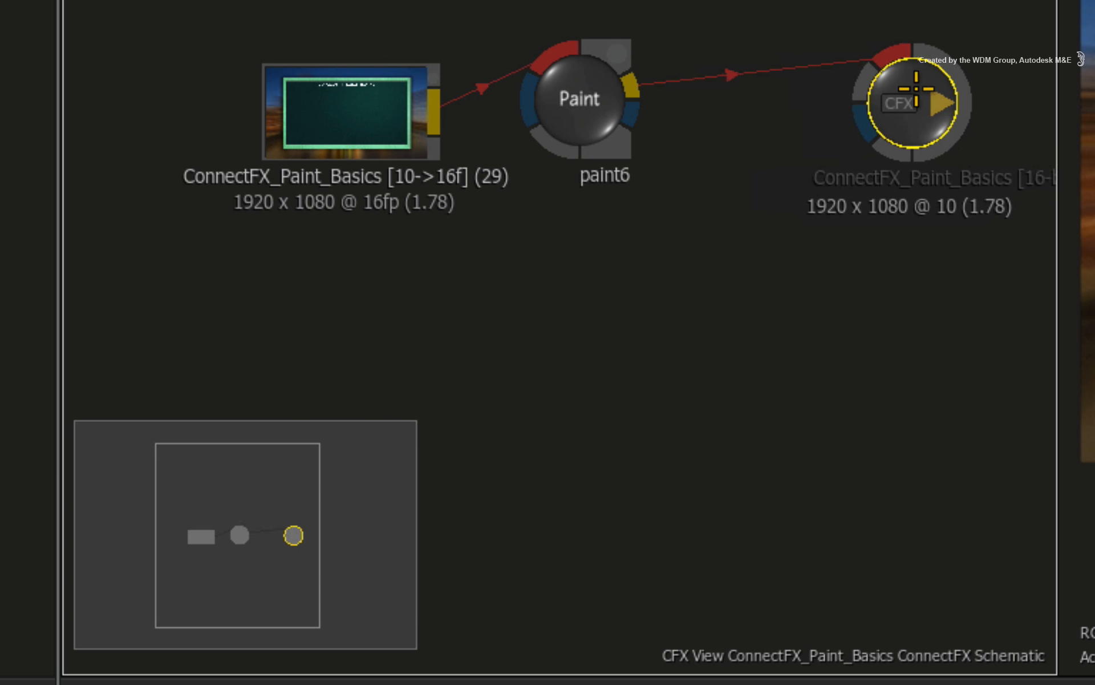
drag(565, 98, 645, 94)
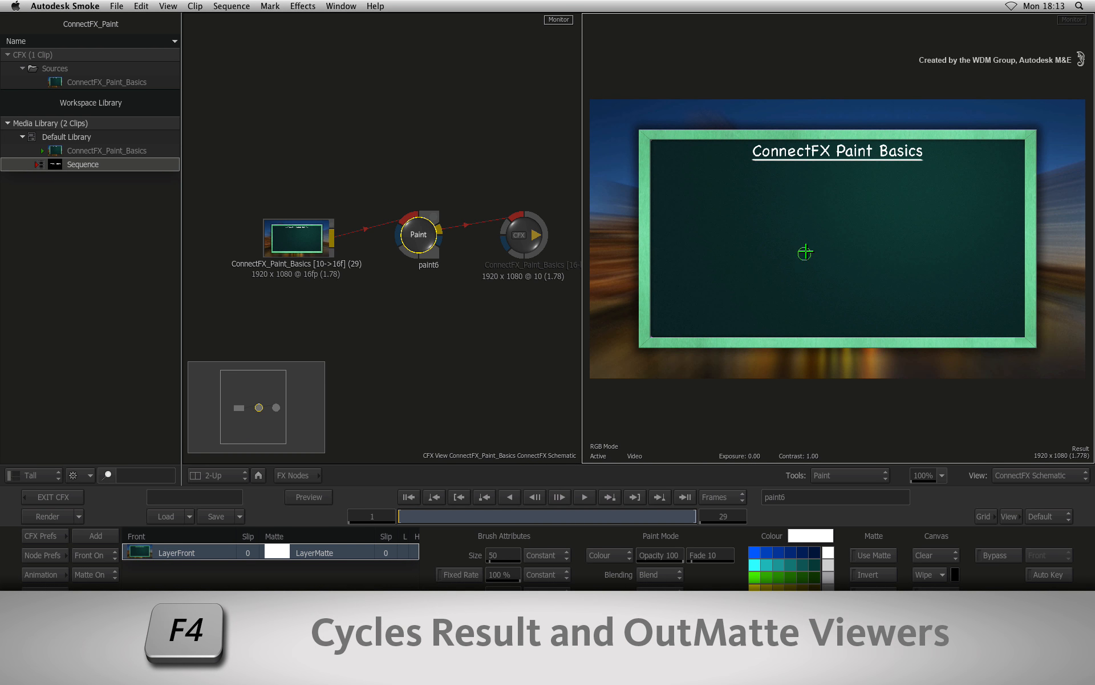
Cycle the Paint node's viewer between the Result and OutMatte views
key(F4)
key(F4)
key(F4)
key(F4)
key(F4)
key(F4)
key(F4)
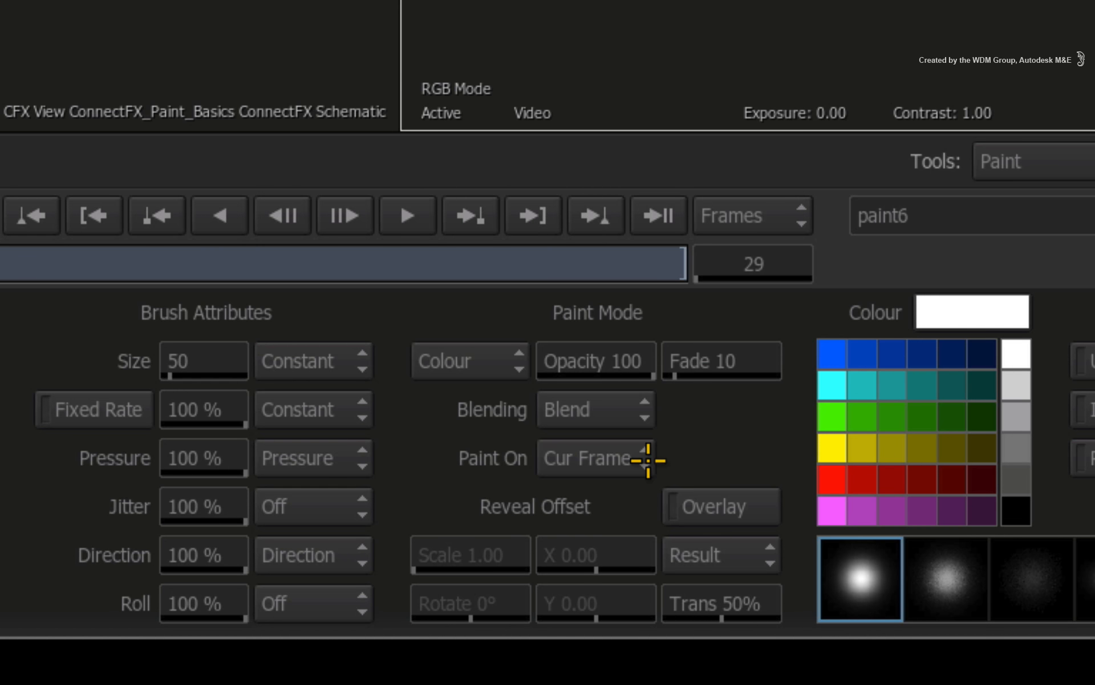
Keep Paint On set to Cur Frame and paint a white zigzag stroke across the chalkboard
click(648, 460)
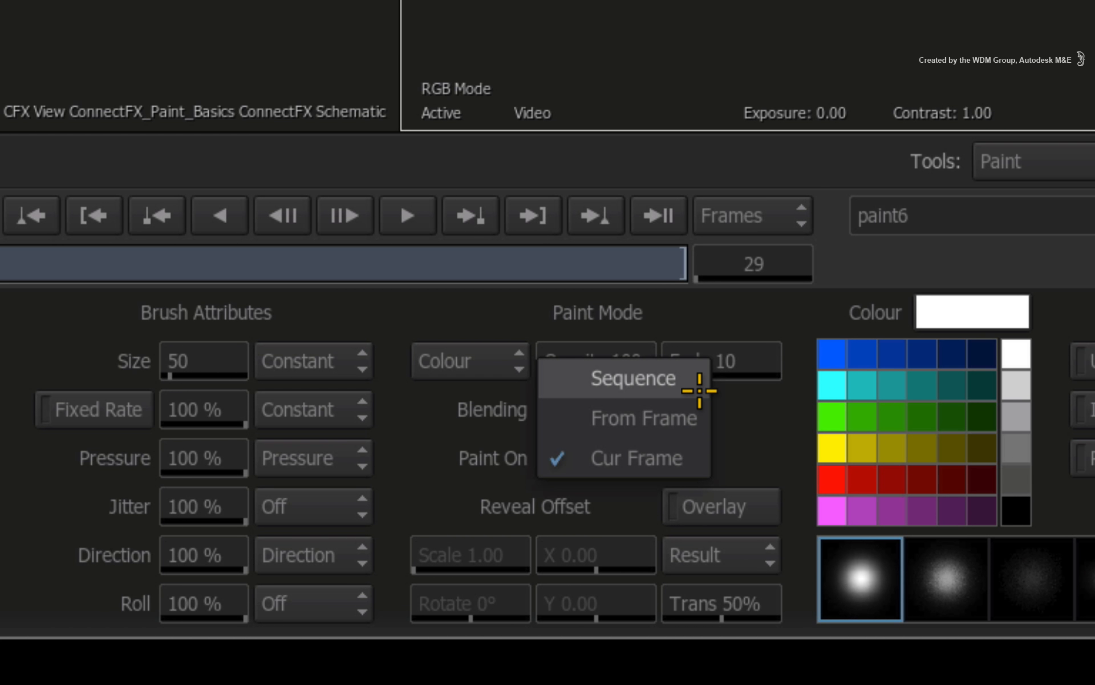
click(694, 458)
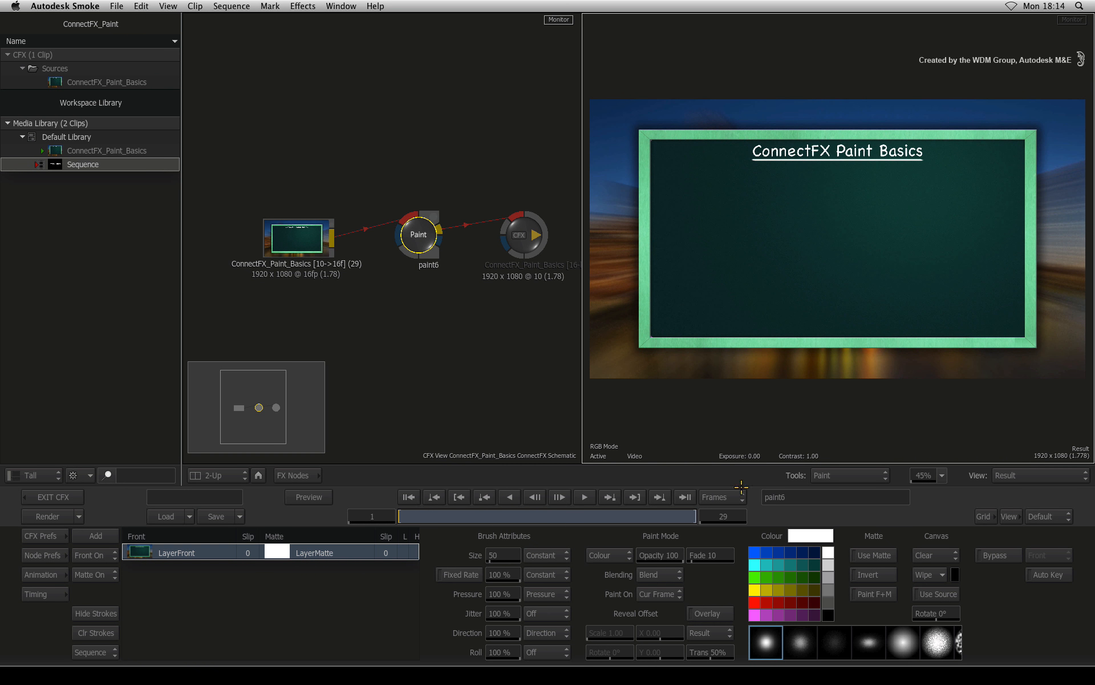
mouse_move(688, 239)
mouse_down()
mouse_move(718, 208)
mouse_move(722, 223)
mouse_move(823, 195)
mouse_move(767, 287)
mouse_move(865, 205)
mouse_move(881, 239)
mouse_move(872, 298)
mouse_move(988, 233)
mouse_up()
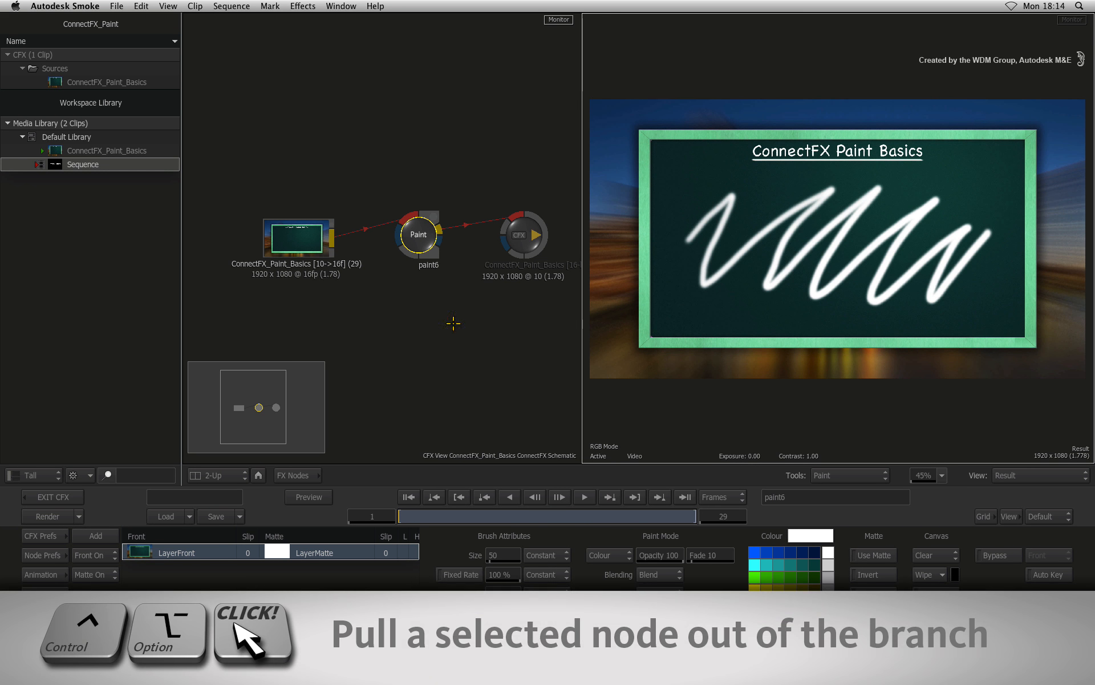
Pull the Paint node out of the branch, view the output node's result, and reinsert Paint between the clip and the output
ctrl+alt+drag(418, 234, 421, 299)
click(521, 230)
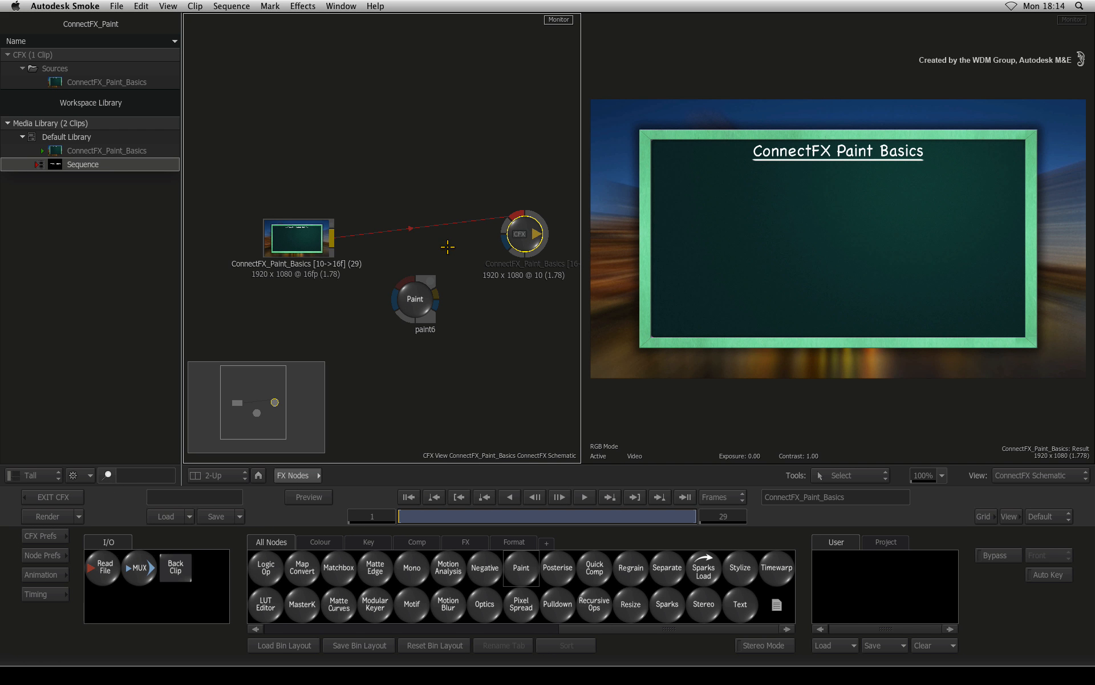
click(416, 297)
drag(416, 298, 452, 234)
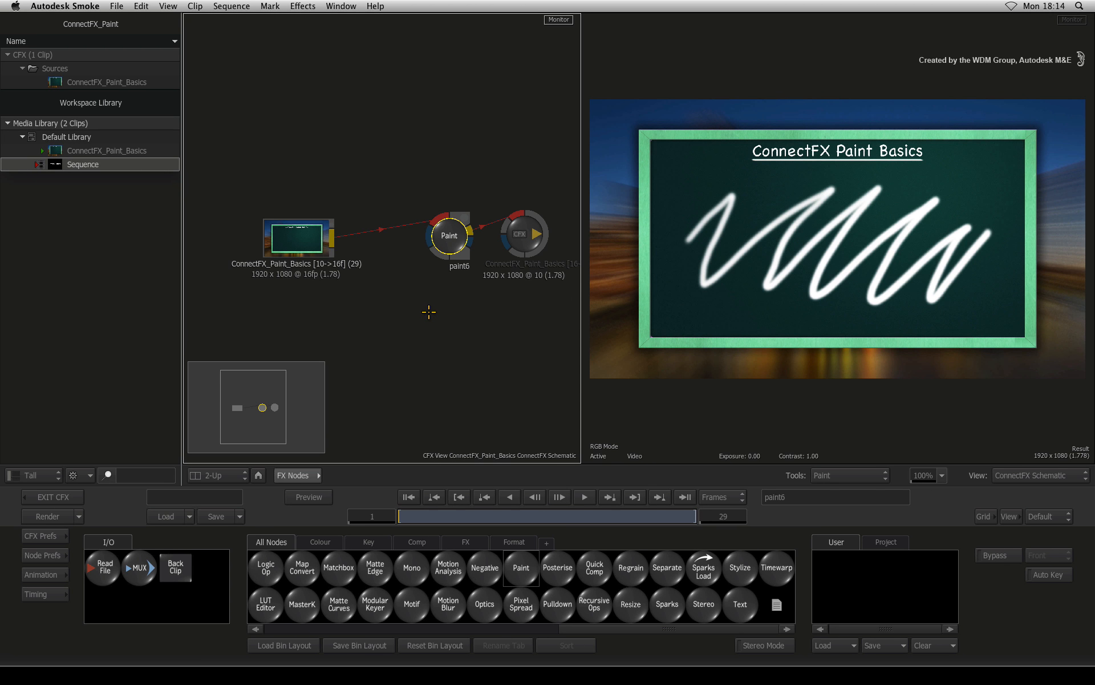
Insert a Blur node between the clip and the Paint node, set its width and height to 23.70, and view the Paint result
drag(308, 242, 264, 244)
click(445, 244)
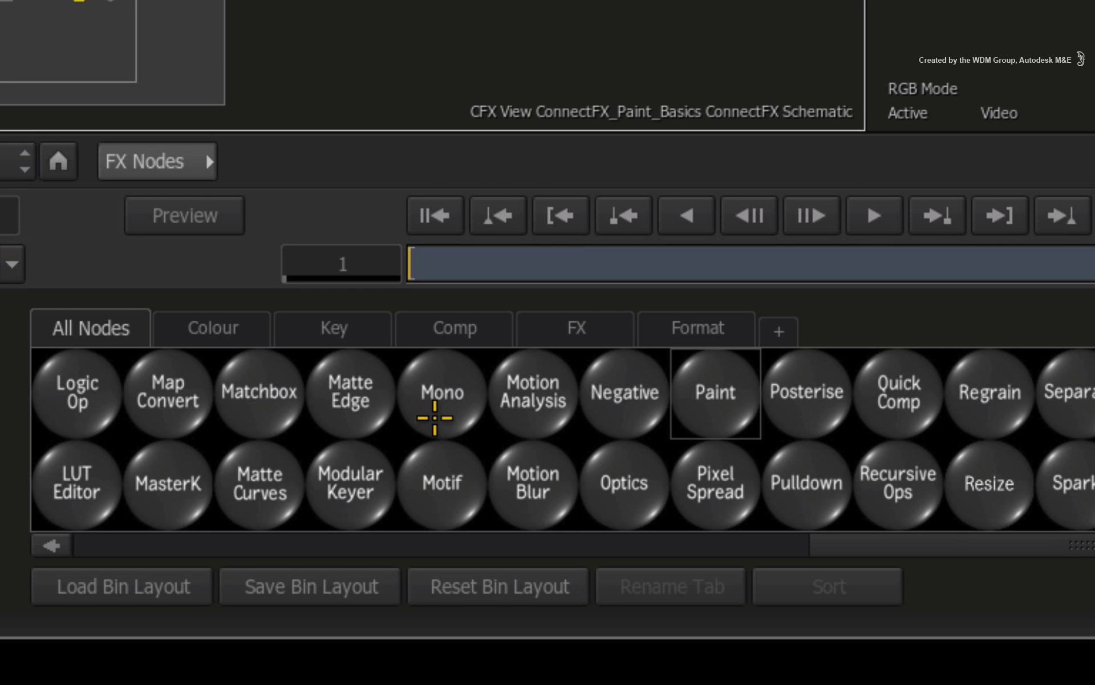
key(b)
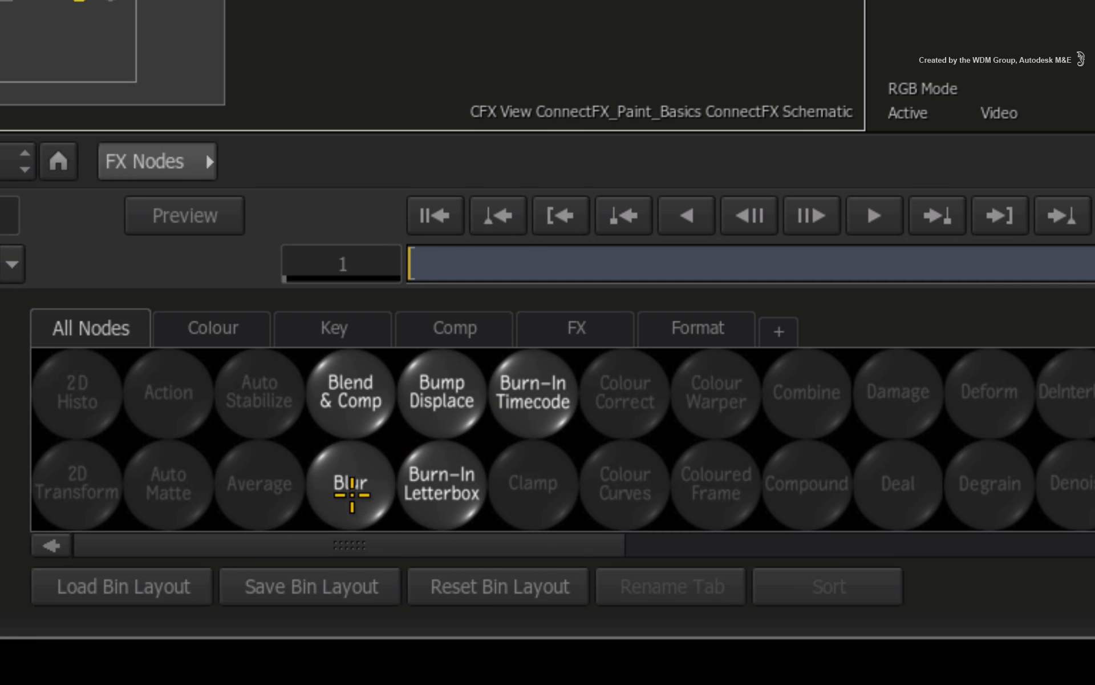
drag(350, 487, 321, 3)
drag(483, 433, 460, 254)
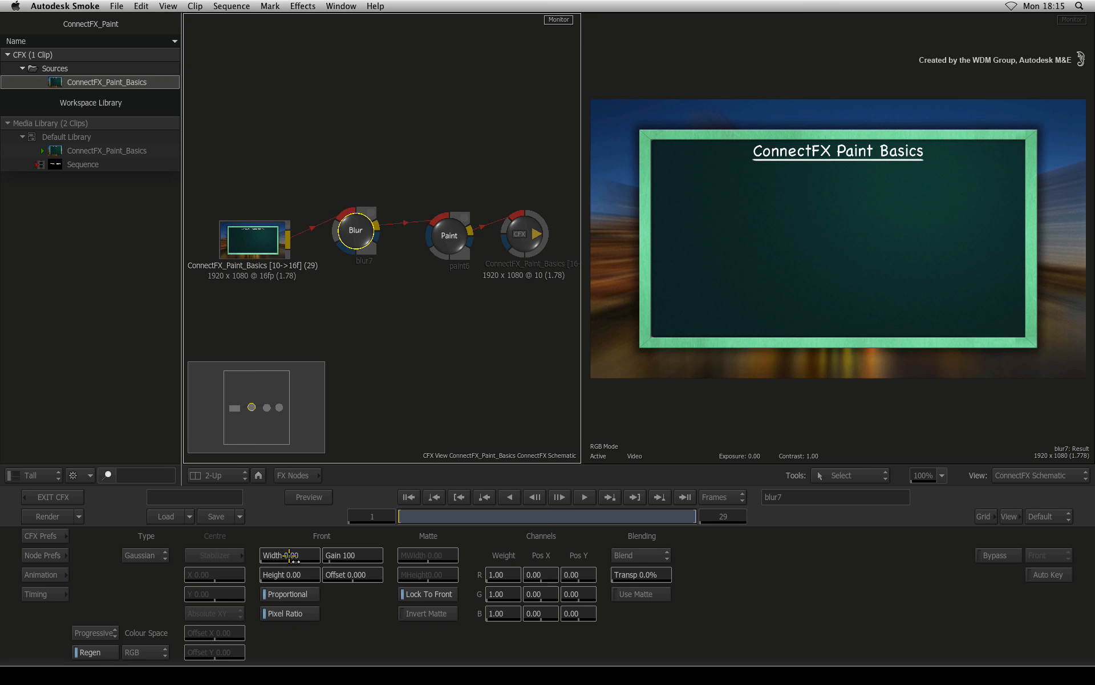
drag(291, 556, 390, 532)
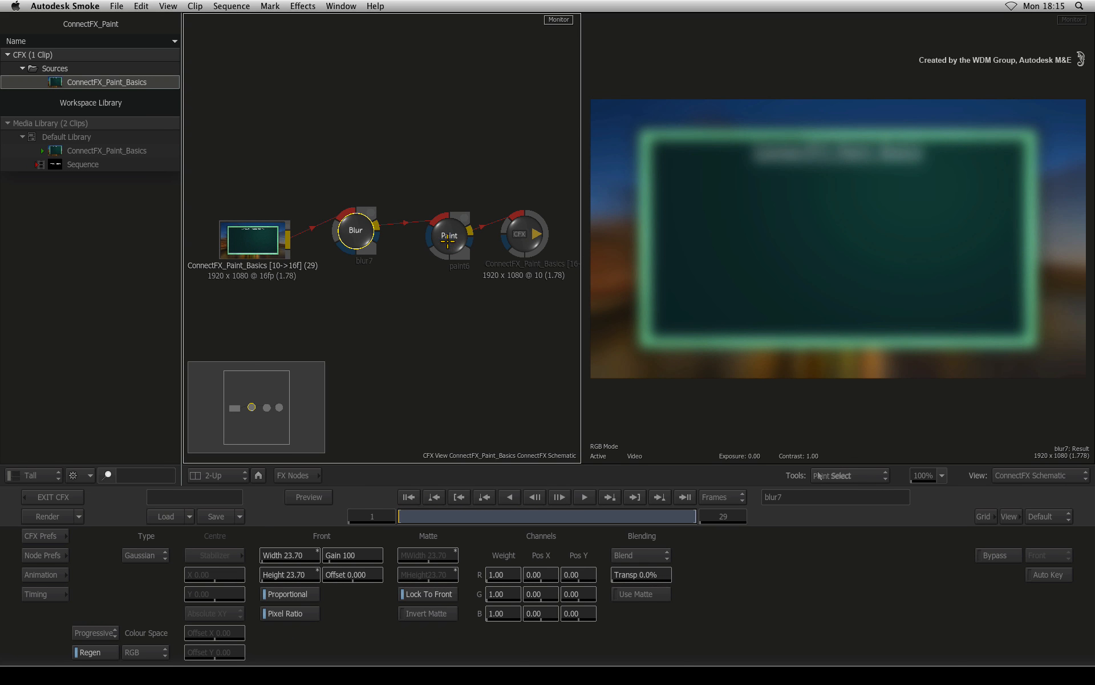
click(449, 243)
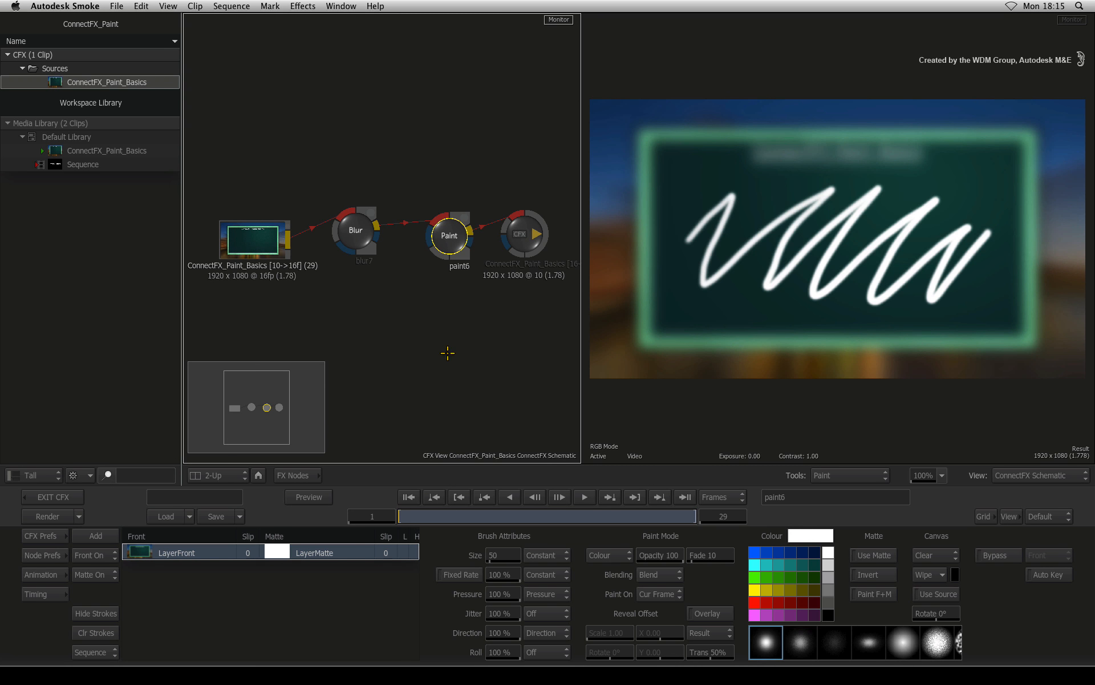
Delete the Blur node from the branch and move the Paint node closer to the source clip
mouse_move(348, 264)
mouse_down()
mouse_move(359, 255)
mouse_move(371, 645)
mouse_up()
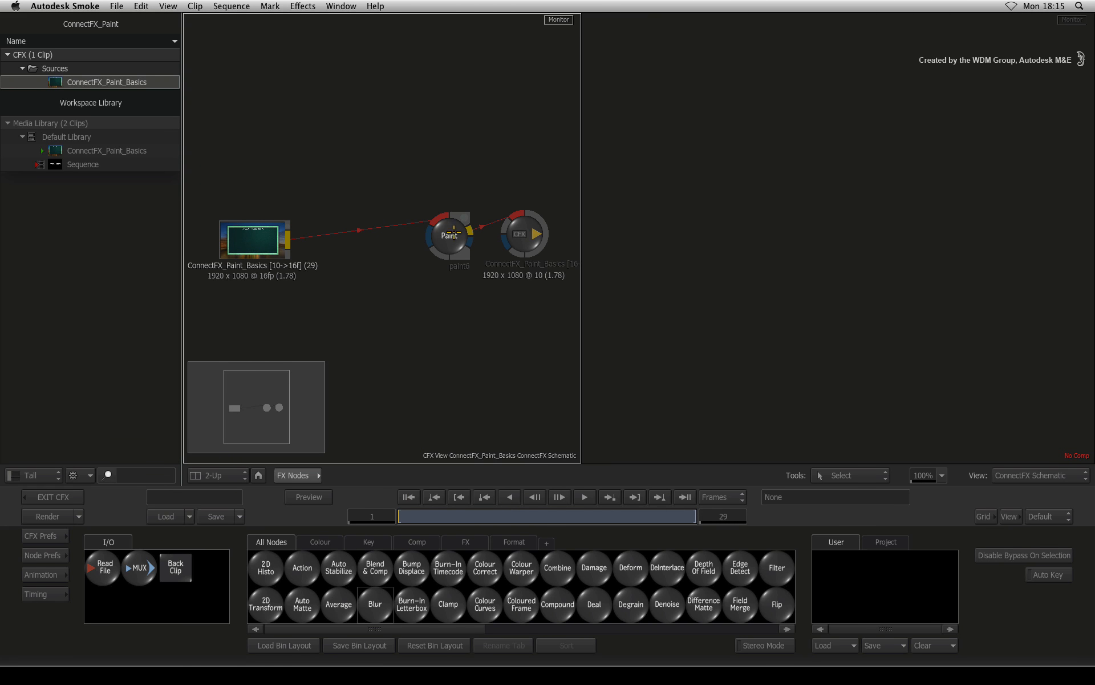
drag(448, 235, 391, 240)
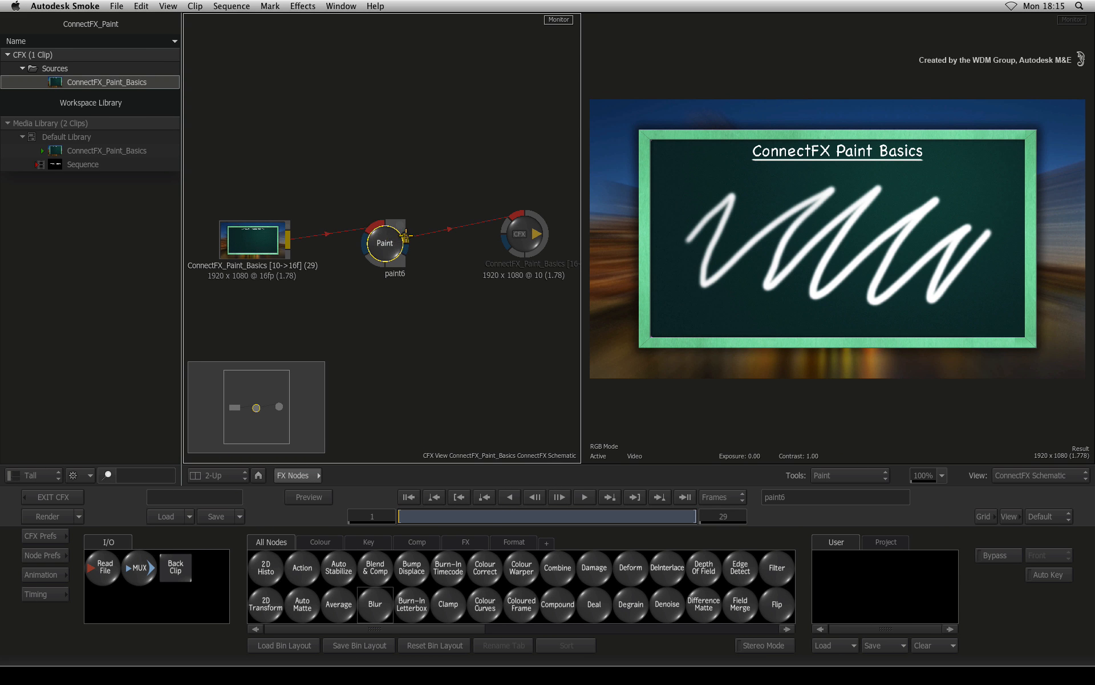
Open the Paint node's controls and clear the zigzag stroke from the canvas
double_click(393, 242)
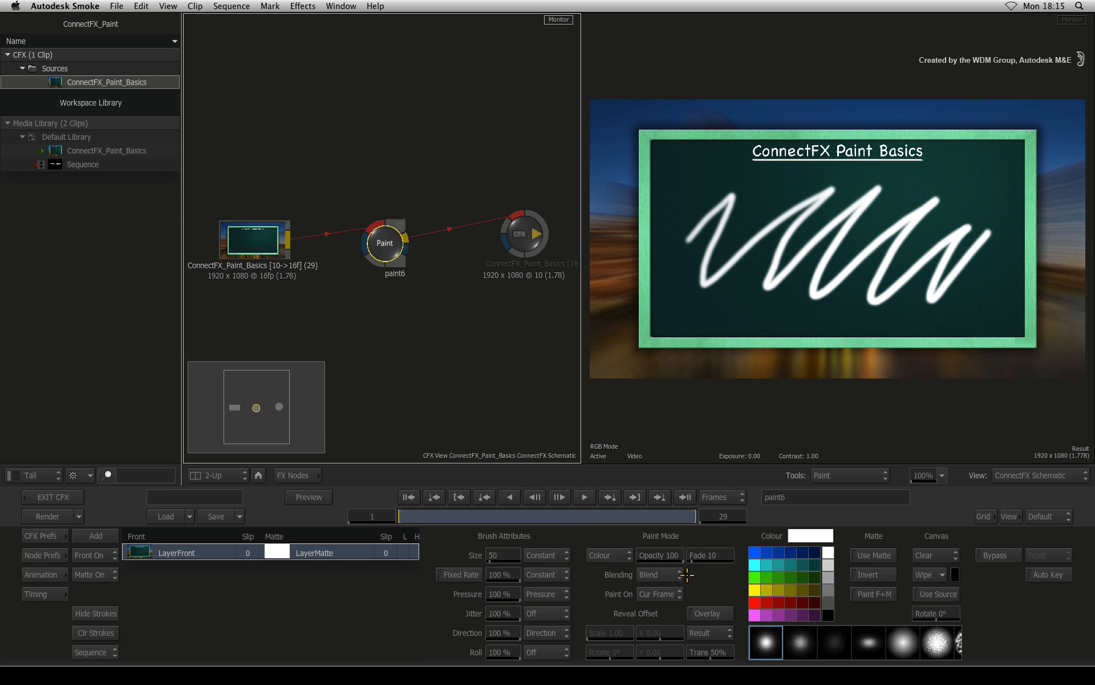
click(924, 572)
click(940, 553)
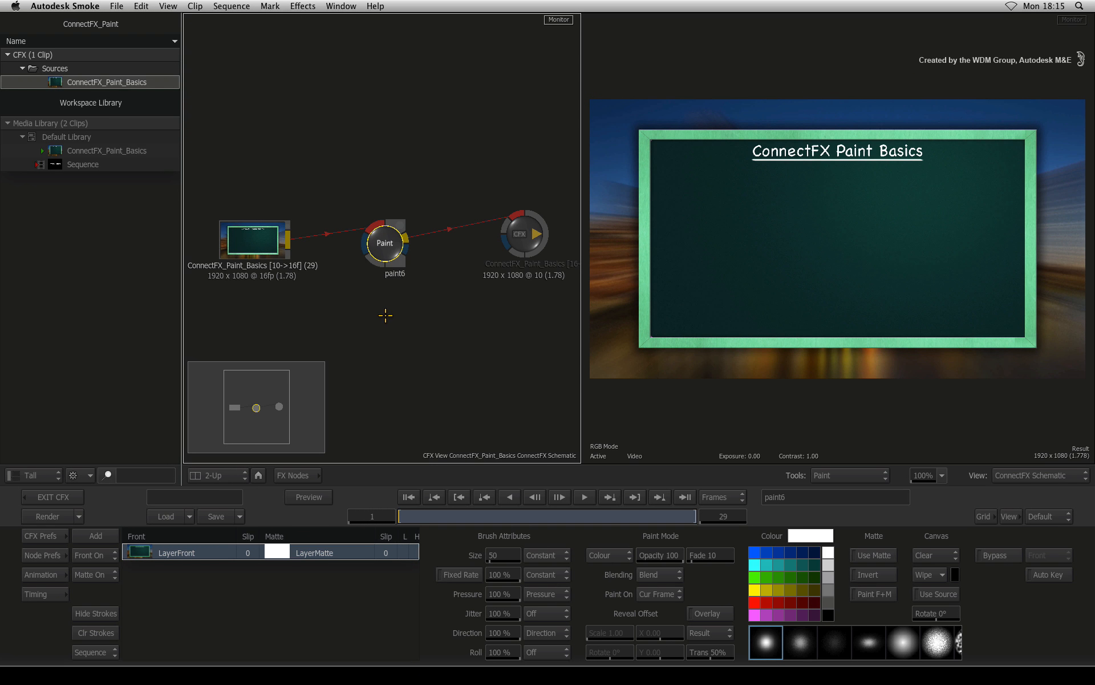
Choose the ring-shaped brush at the end of the brush bin and resize it to 180
drag(947, 643, 764, 642)
click(945, 642)
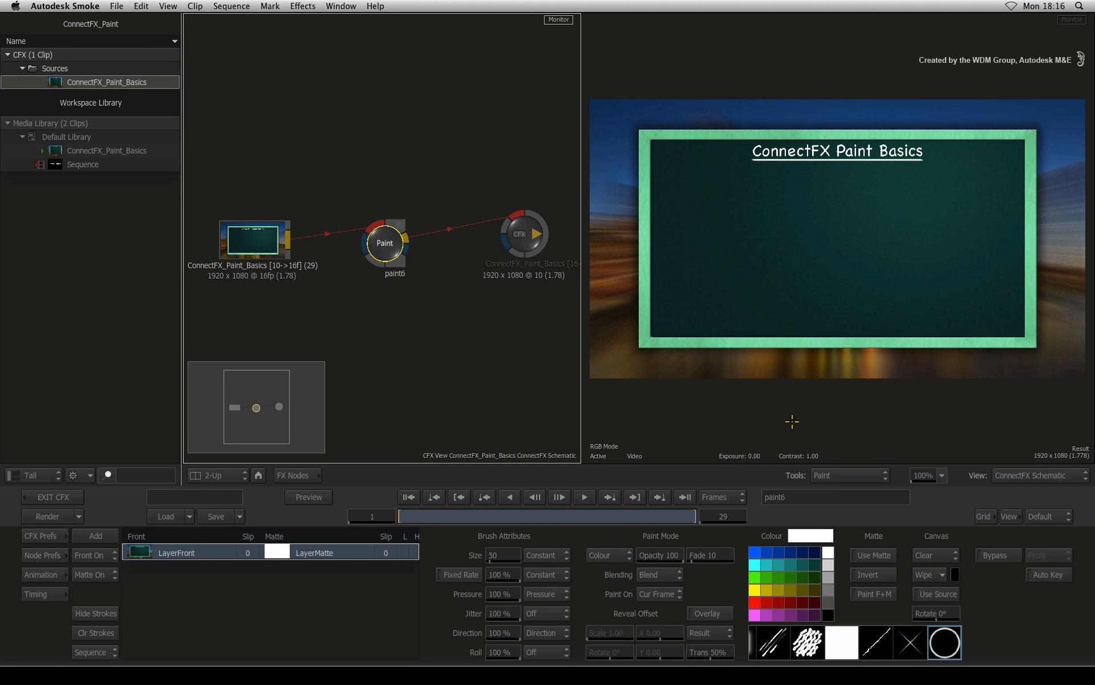
click(792, 421)
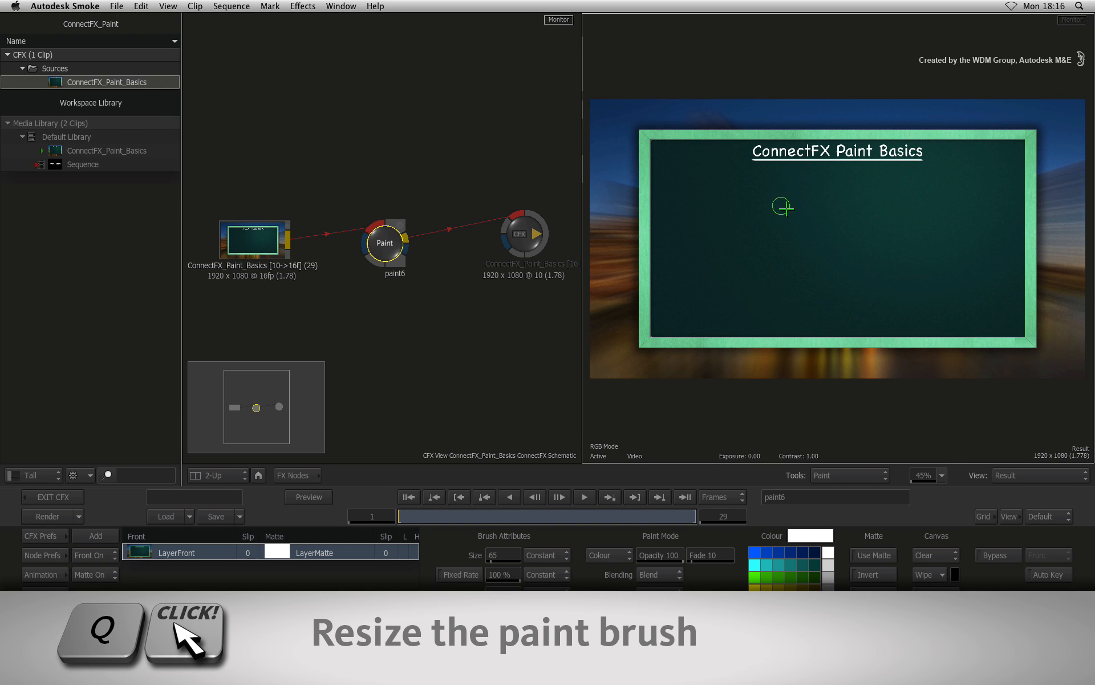
mouse_move(782, 205)
mouse_down()
mouse_move(900, 247)
mouse_move(772, 195)
mouse_up()
mouse_move(867, 235)
mouse_down()
mouse_move(797, 205)
mouse_move(846, 230)
mouse_move(837, 230)
mouse_up()
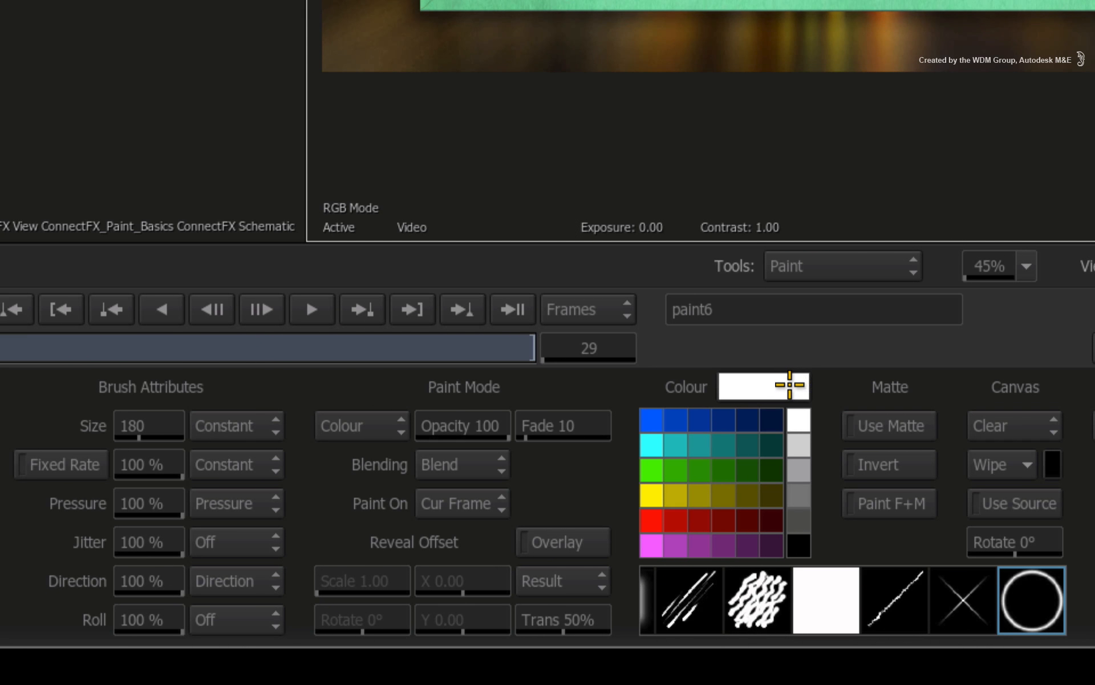
Switch the paint colour's Colour Picker to Range mode and set green to 0.233 and blue to 0.398 for a pinkish red
click(775, 386)
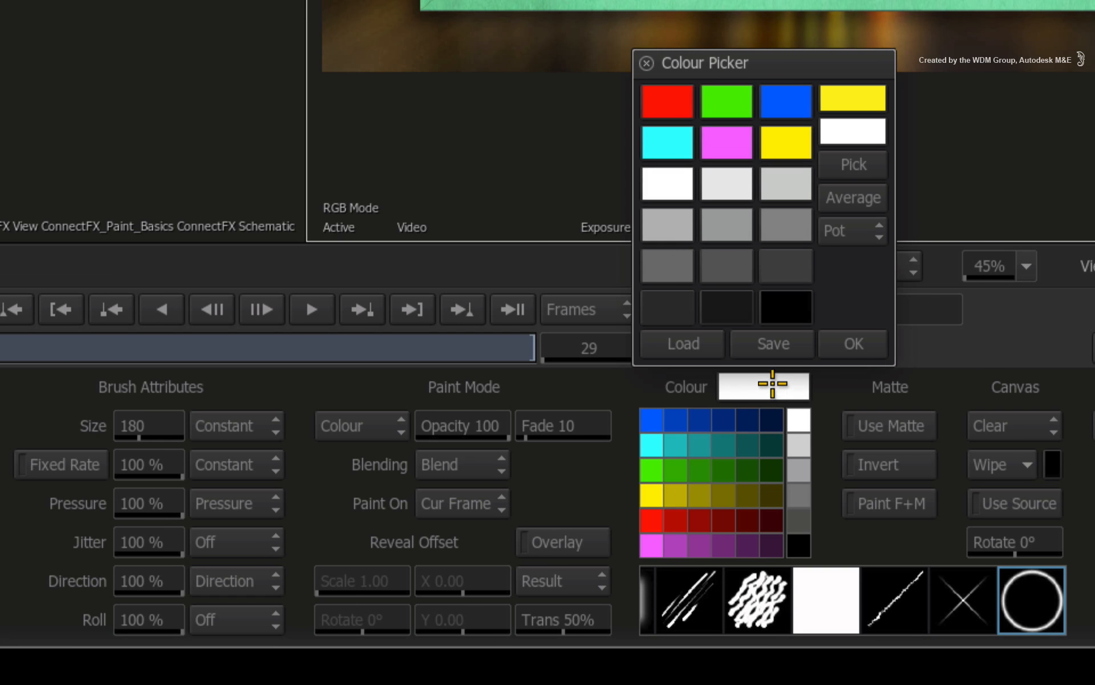
click(863, 238)
click(875, 207)
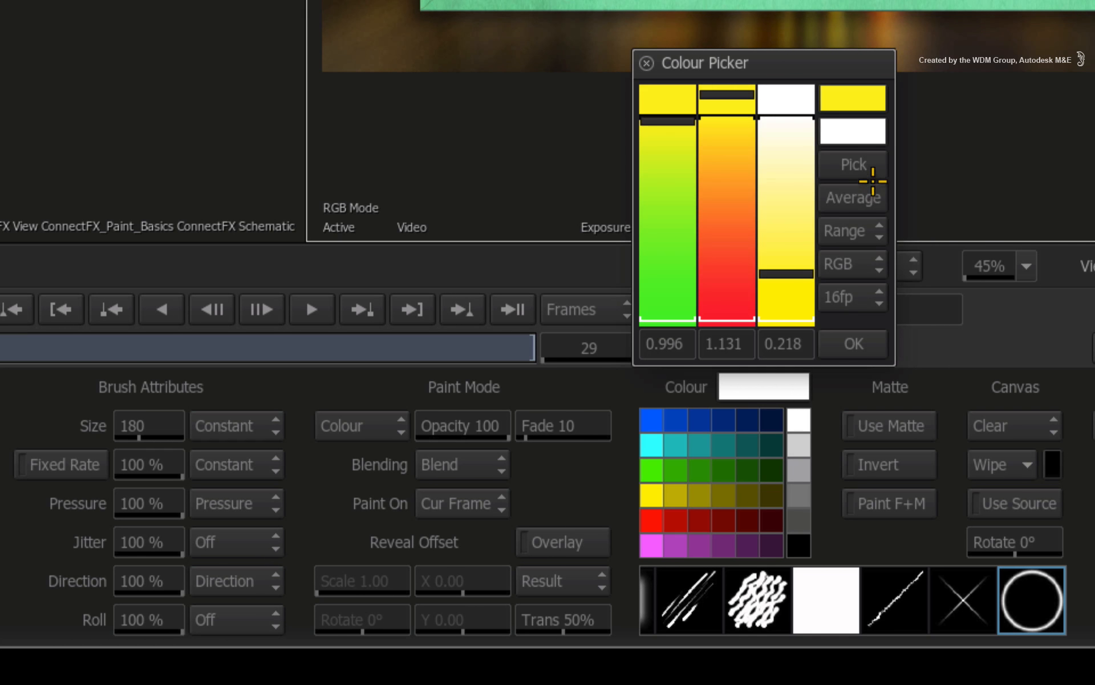
mouse_move(788, 252)
mouse_down()
mouse_move(781, 170)
mouse_move(770, 240)
mouse_up()
drag(717, 185, 720, 249)
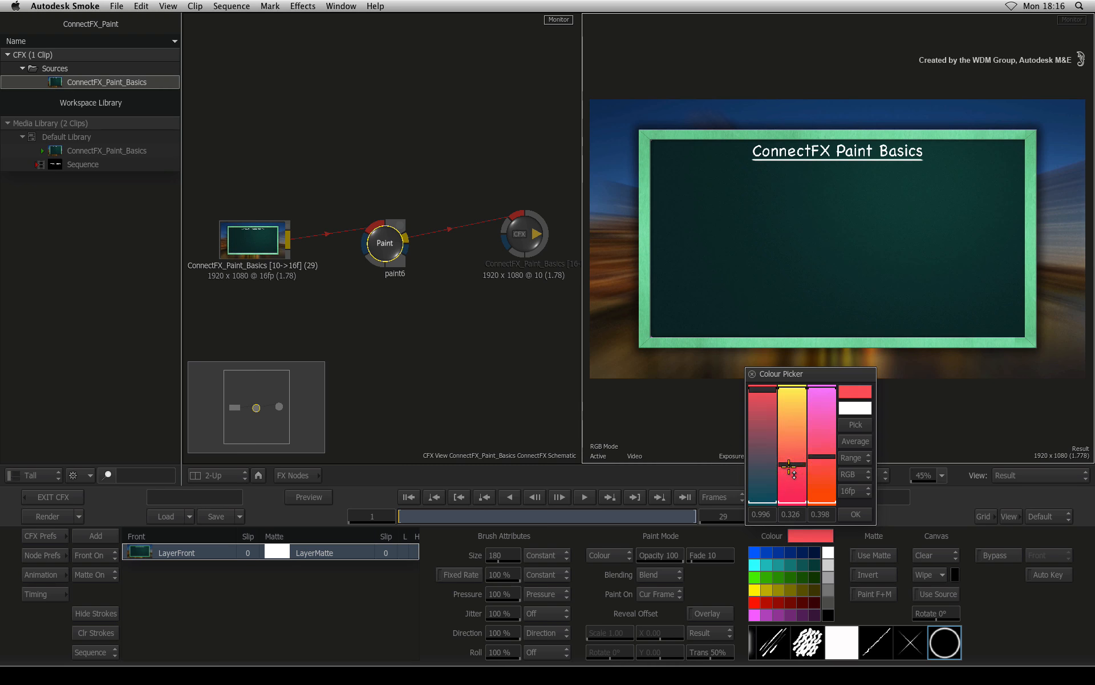
drag(789, 467, 789, 472)
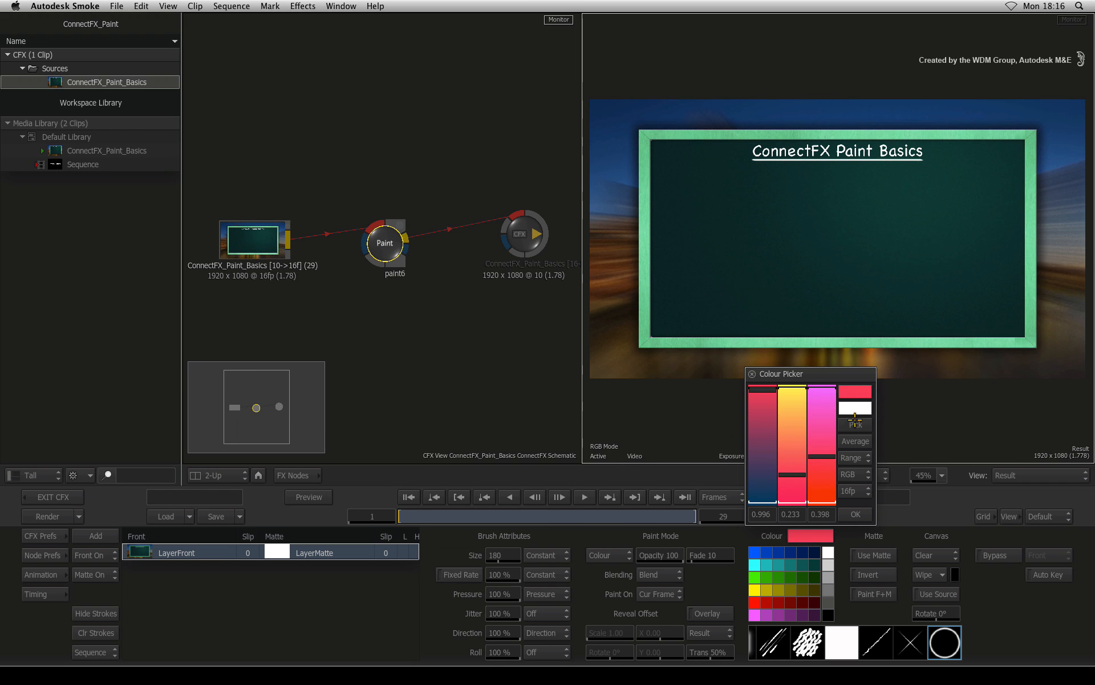
click(857, 388)
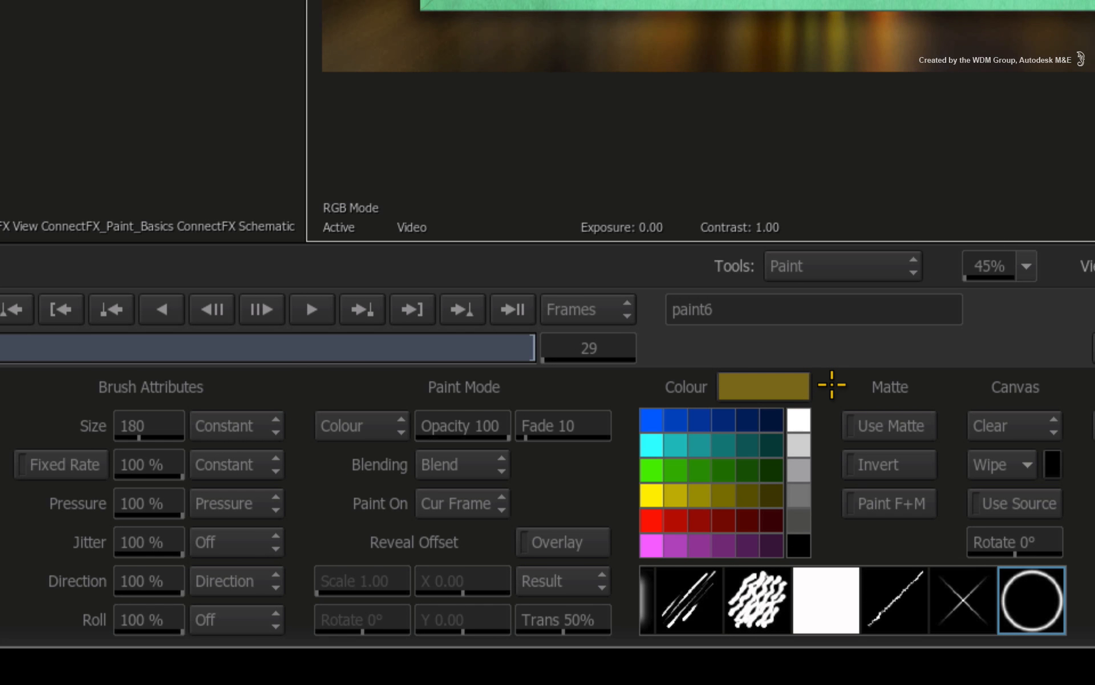
Pick yellow as the paint colour, store it over the white swatch in the Colour Picker's Pot mode, and close the picker
click(791, 386)
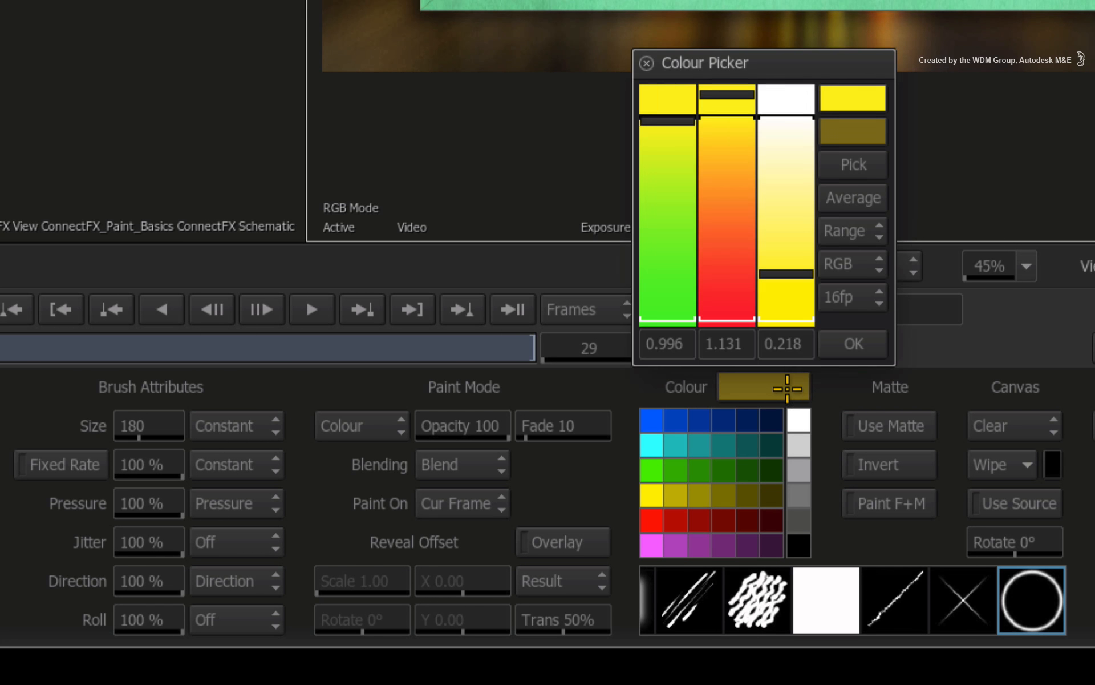
click(850, 101)
click(854, 231)
click(862, 264)
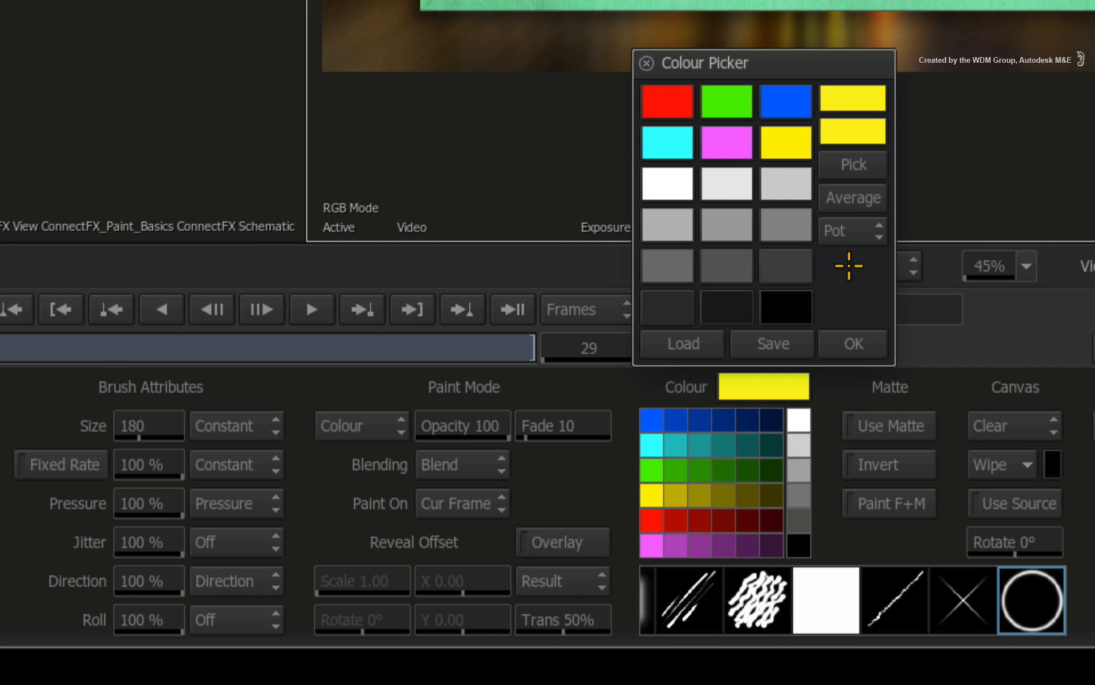
click(677, 180)
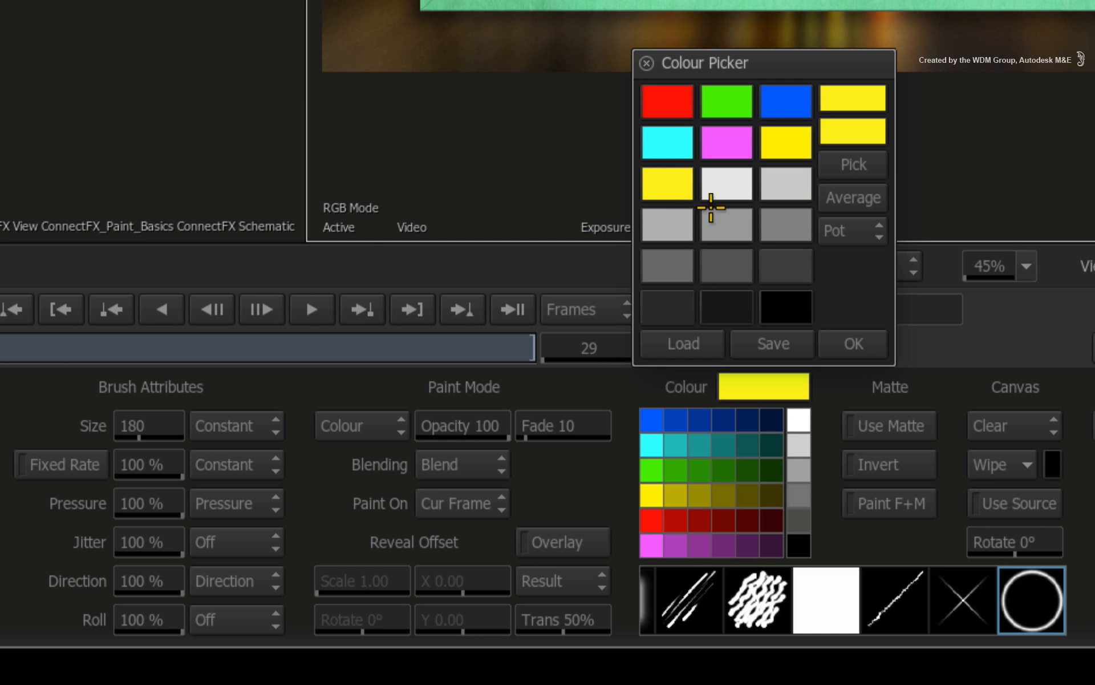
click(863, 343)
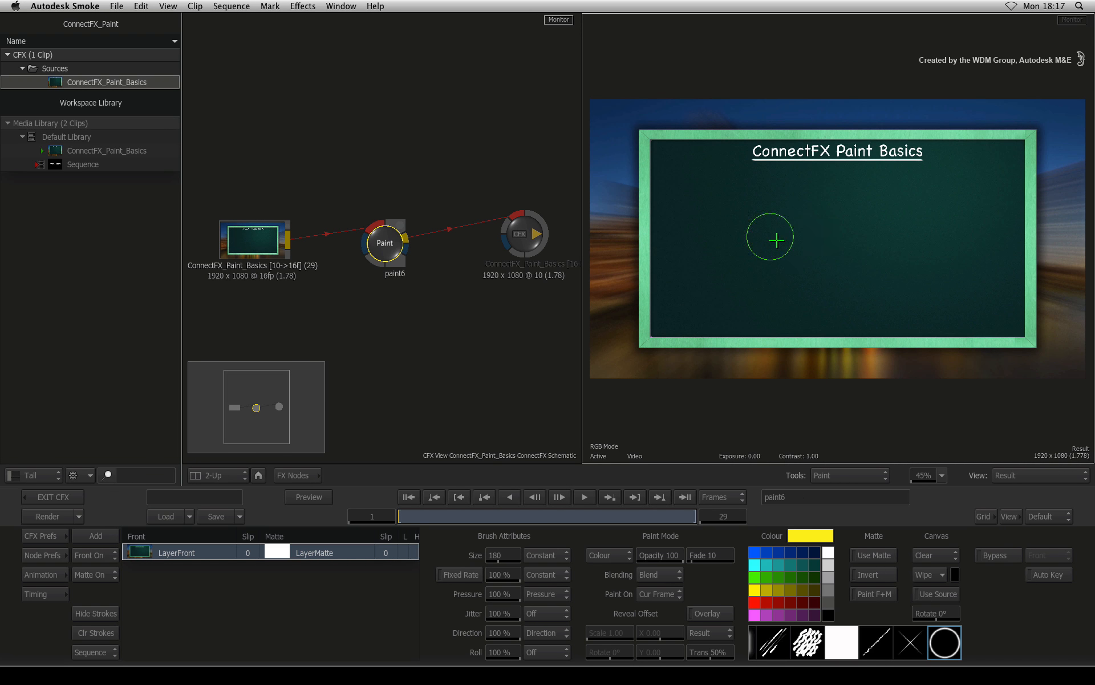
Paint three broad yellow strokes down the blackboard, one at its centre and one on either side
mouse_move(832, 197)
mouse_down()
mouse_move(809, 190)
mouse_move(794, 206)
mouse_move(838, 244)
mouse_move(798, 260)
mouse_move(805, 280)
mouse_move(845, 282)
mouse_up()
drag(927, 181, 941, 293)
drag(719, 184, 724, 291)
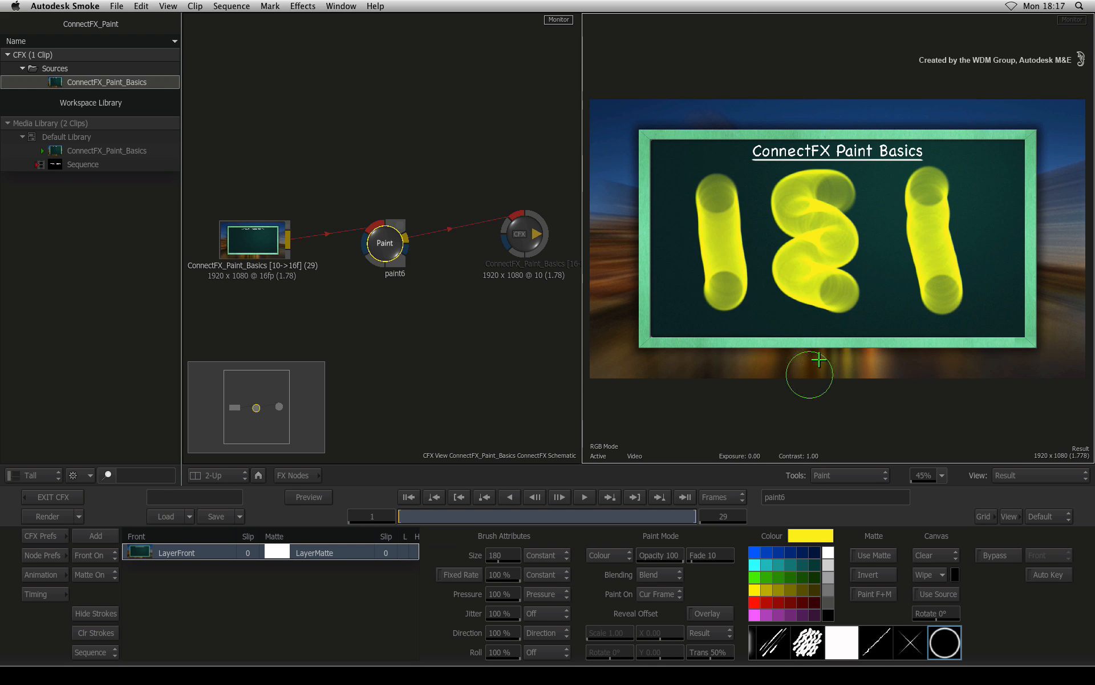
Resize the brush to 71 and paint a dark blue stroke inside each of the three yellow strokes
drag(860, 244, 822, 221)
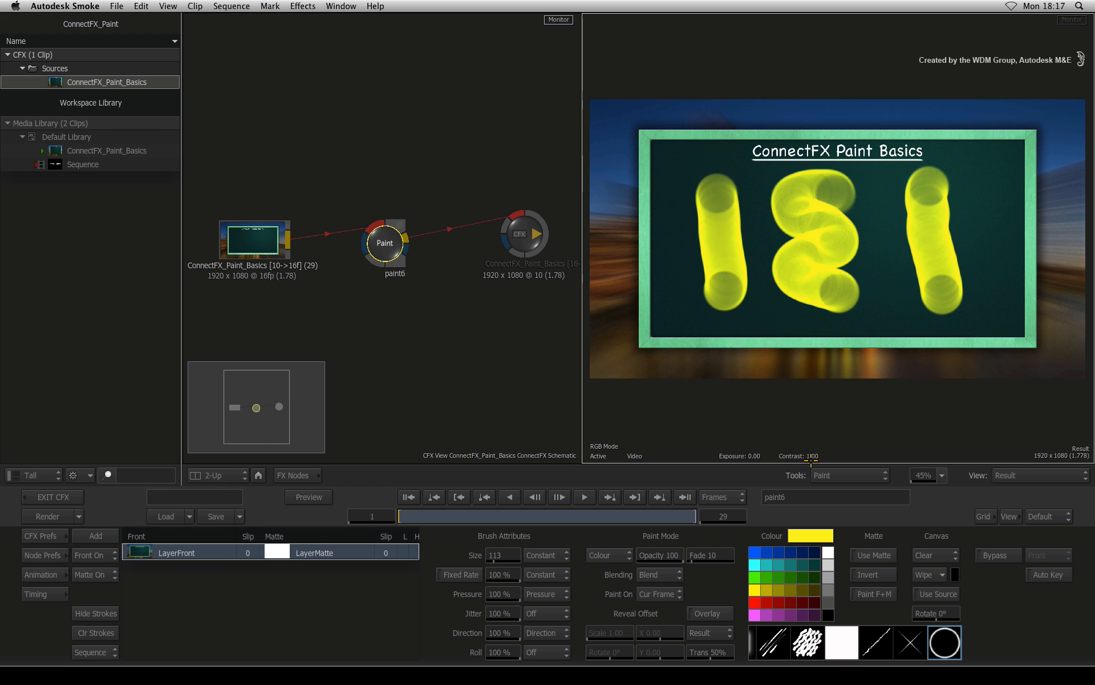
click(801, 552)
mouse_move(718, 193)
mouse_down()
mouse_move(701, 186)
mouse_move(717, 196)
mouse_move(727, 288)
mouse_up()
mouse_move(845, 191)
mouse_down()
mouse_move(790, 203)
mouse_move(835, 235)
mouse_move(809, 272)
mouse_move(843, 285)
mouse_up()
drag(925, 182, 936, 292)
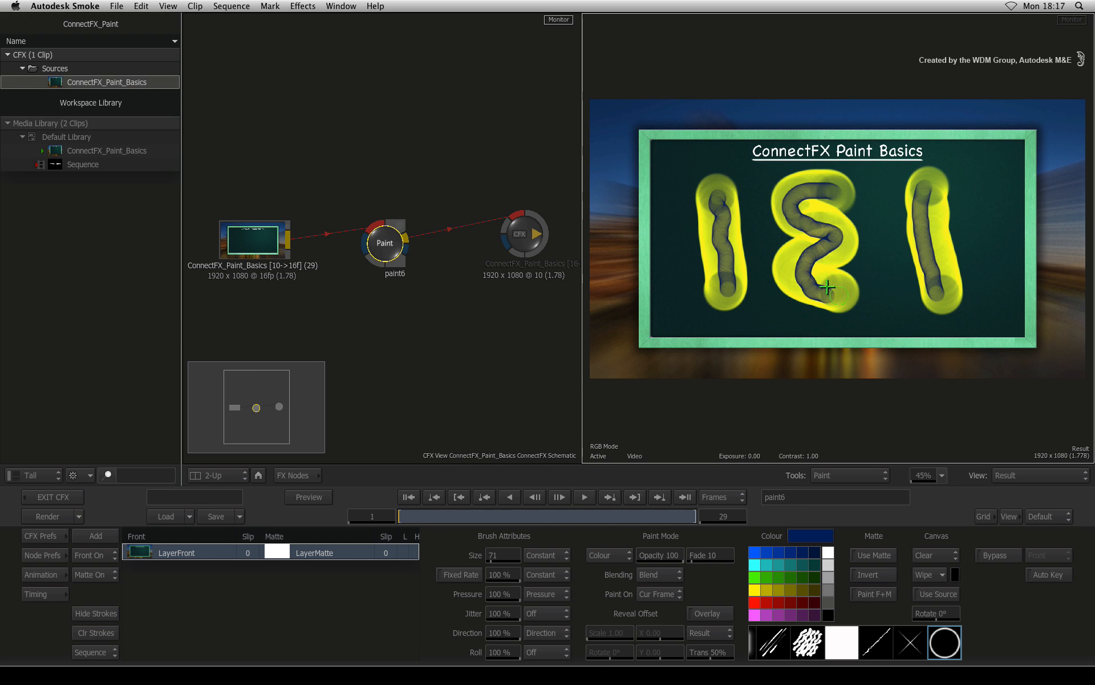
drag(821, 294, 846, 296)
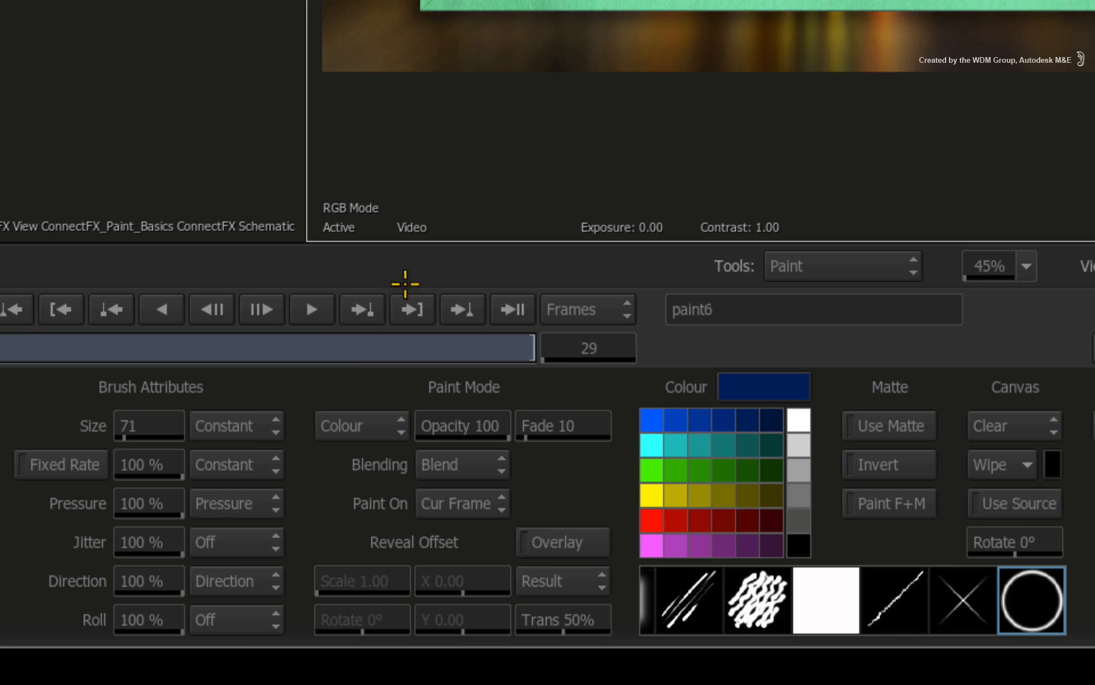
Set the brush's Pressure response to Constant and paint four dark olive vertical strokes between and beside the yellow ones
click(278, 503)
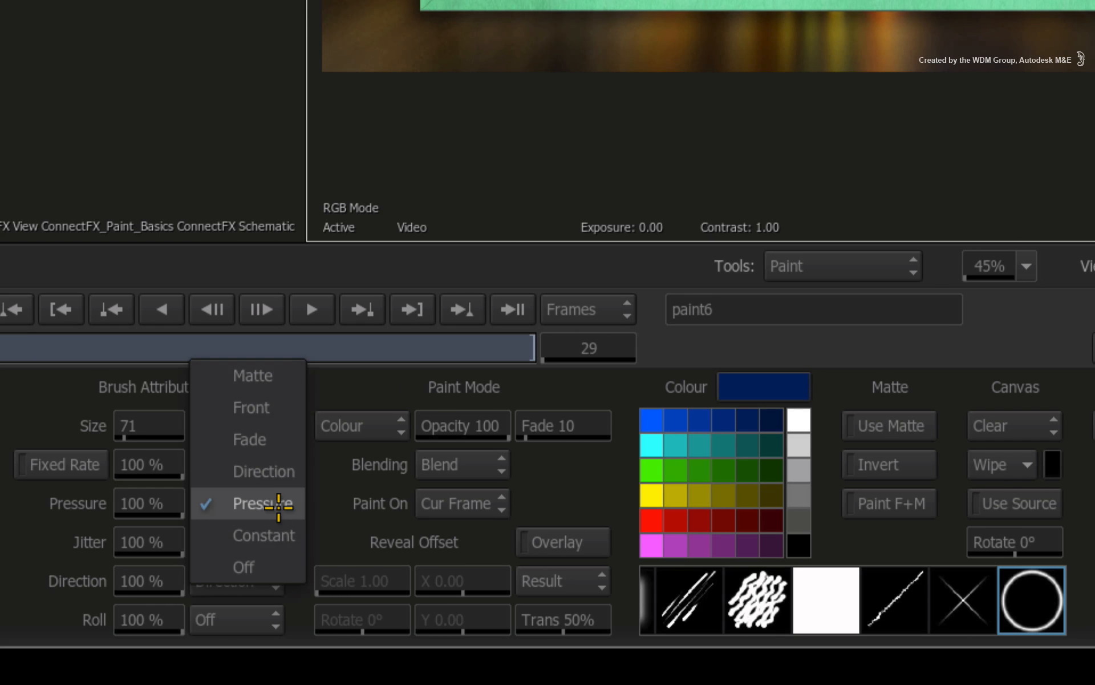
click(277, 535)
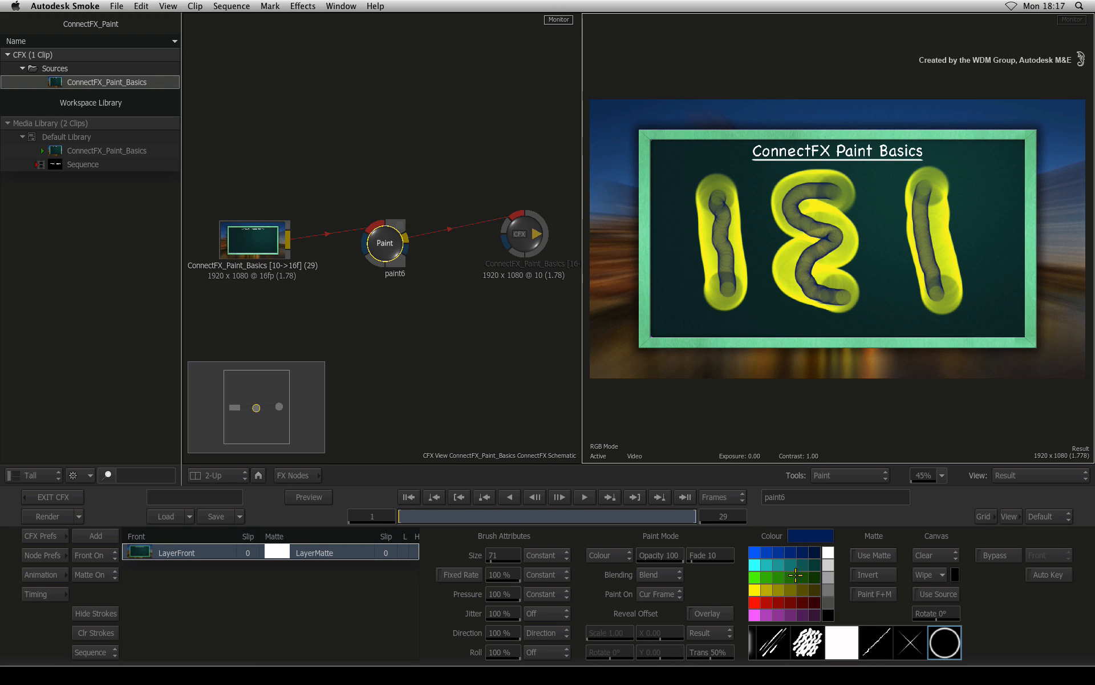
click(813, 593)
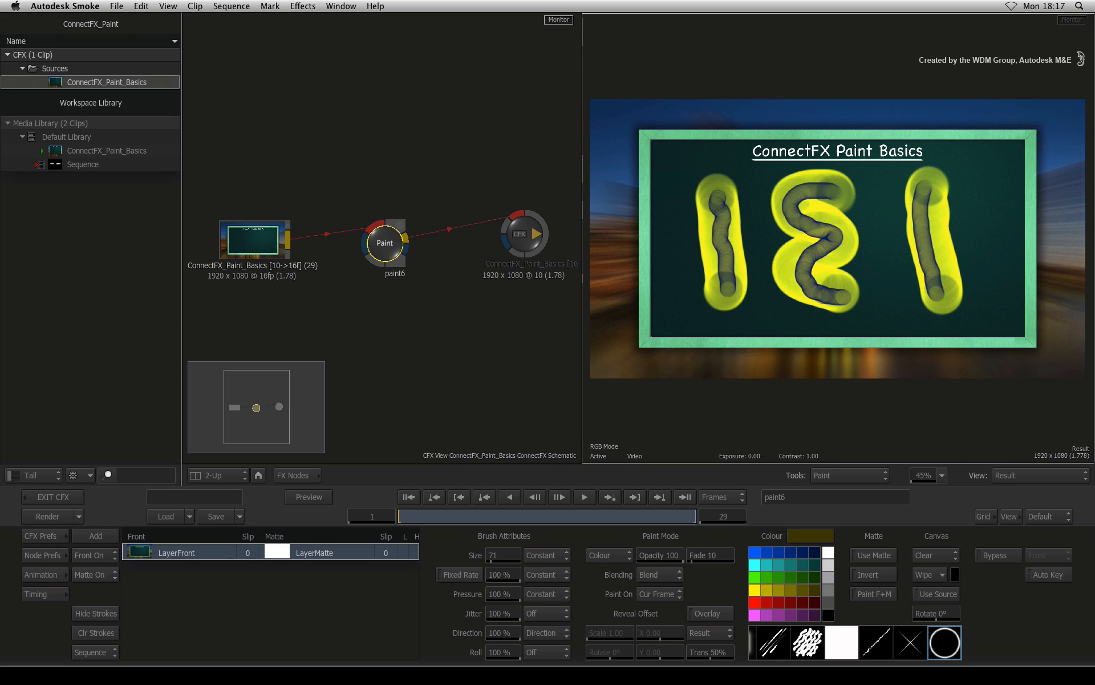
drag(671, 172, 675, 305)
drag(753, 165, 761, 308)
drag(877, 174, 888, 309)
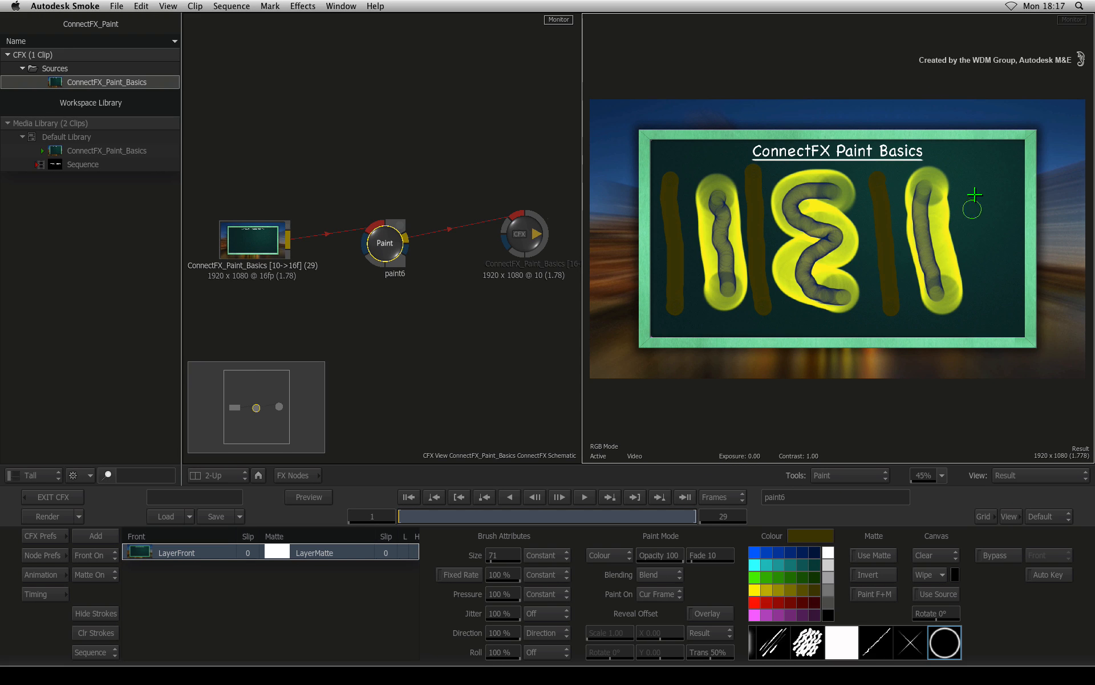
drag(977, 173, 986, 298)
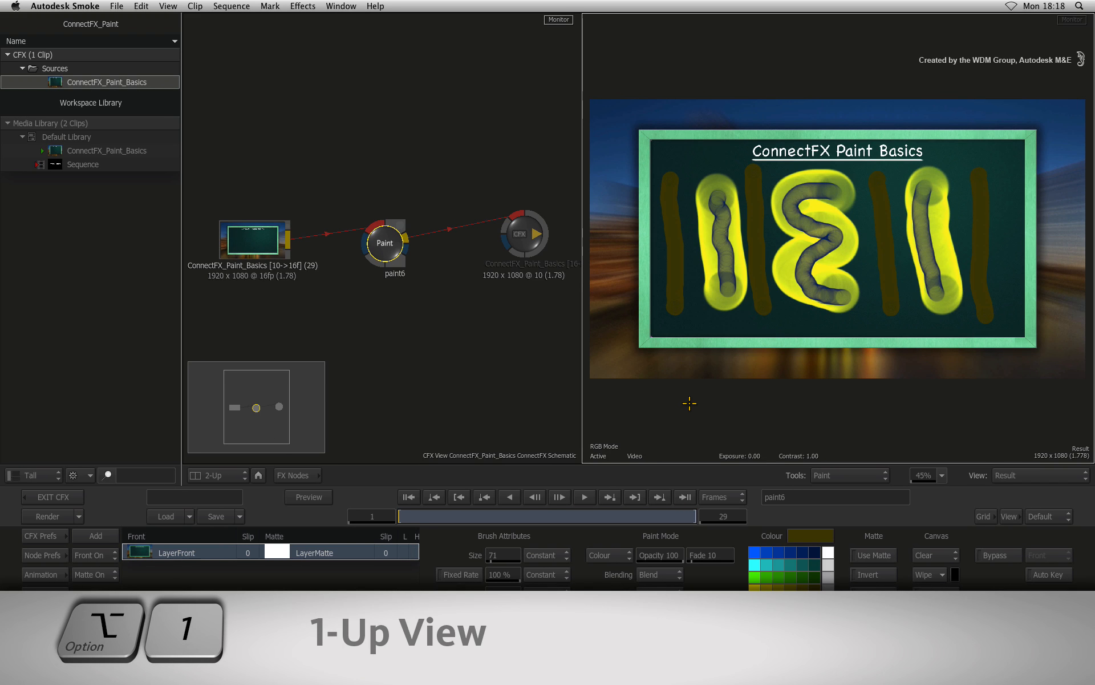
Switch to the 1-Up layout showing the Result view and fit the image to the viewer
key(alt+1)
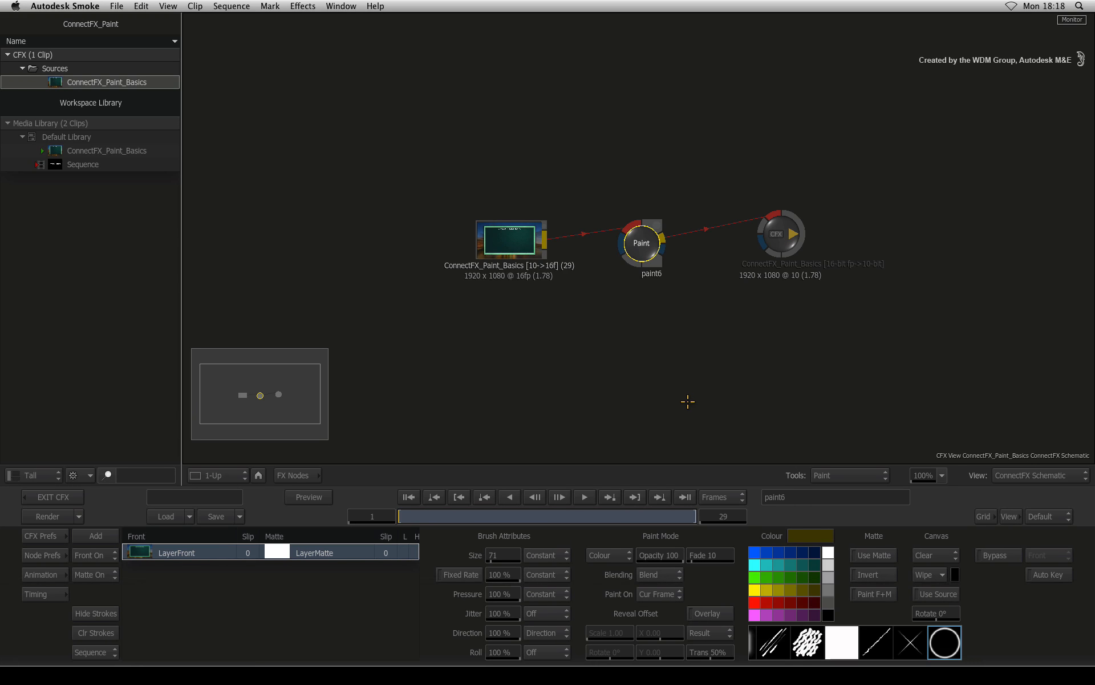
key(F4)
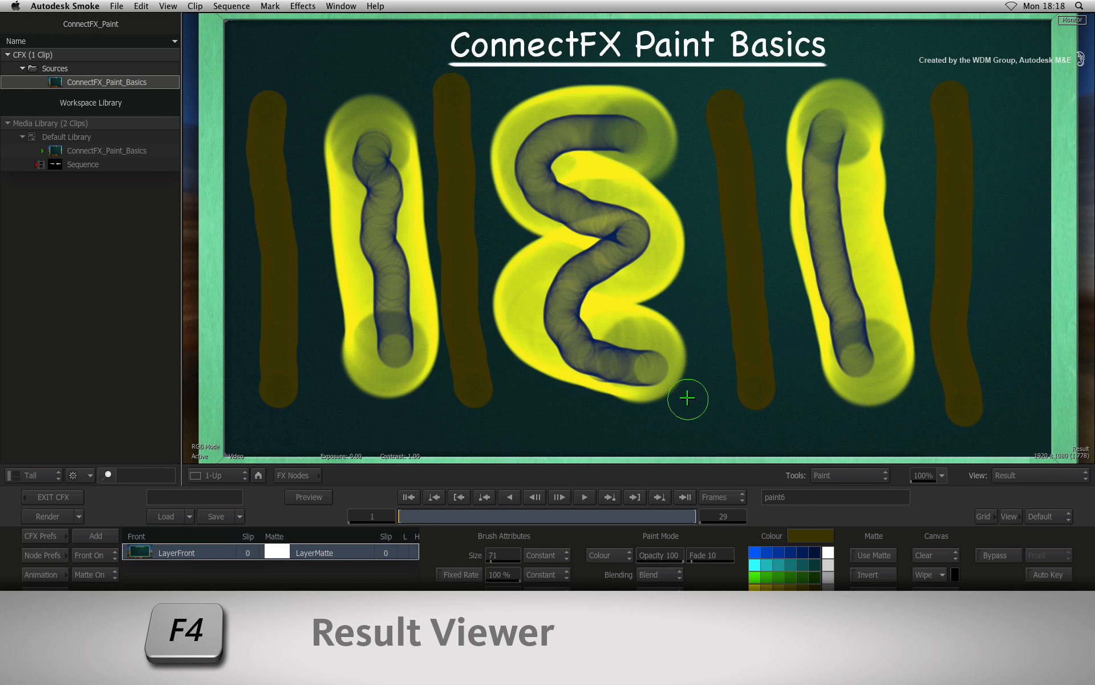
click(942, 476)
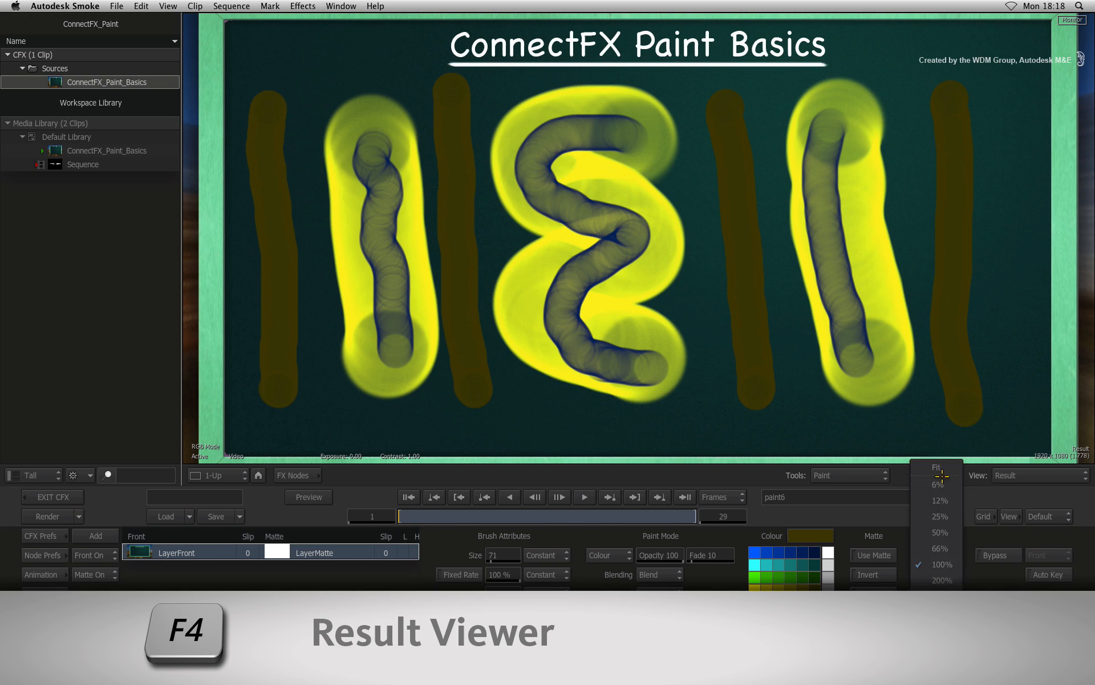
click(937, 467)
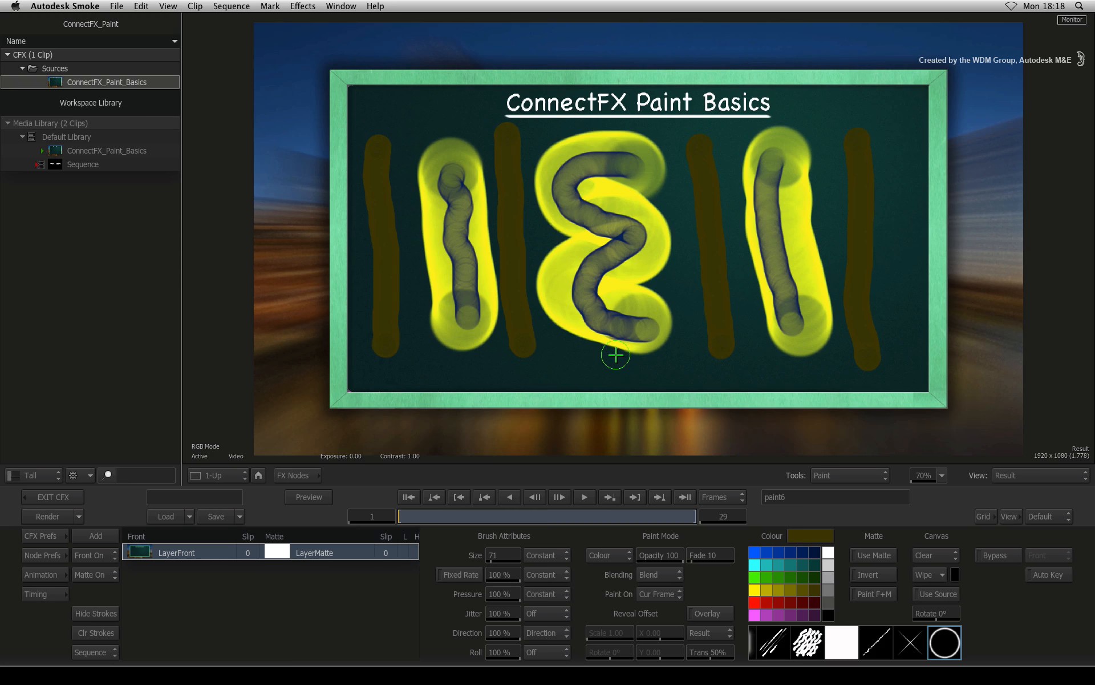
Using white, paint three strokes with the canvas rotated to -91° and one down the blackboard's right side with it at 28°
click(829, 551)
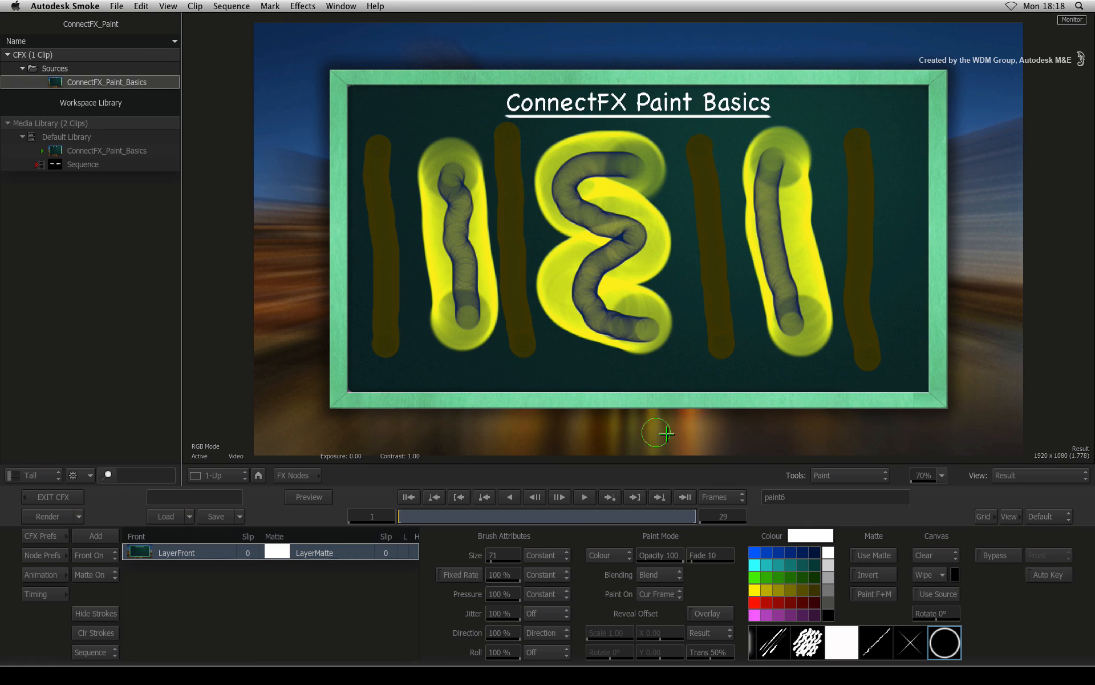
drag(939, 614, 907, 597)
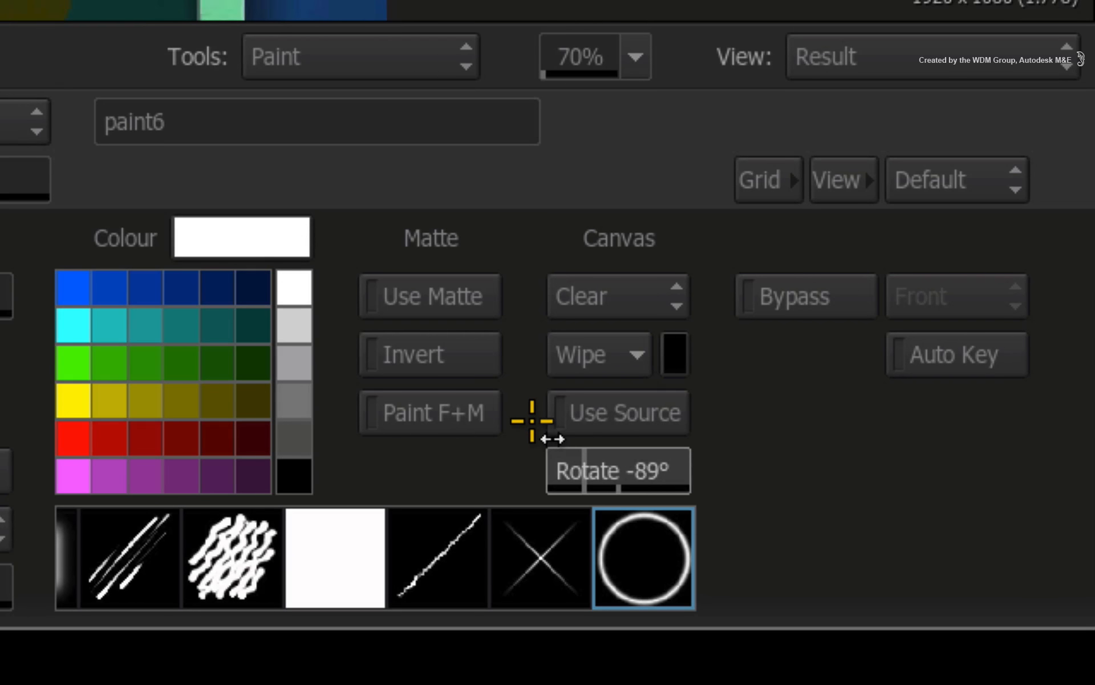
drag(532, 420, 528, 420)
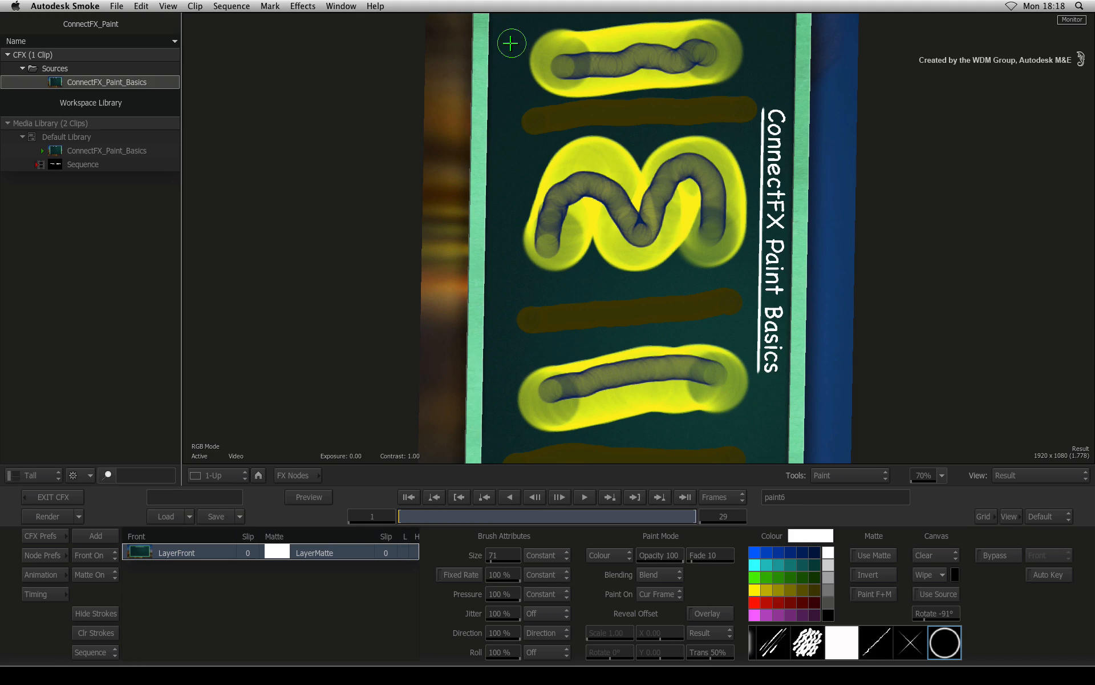
drag(510, 43, 500, 330)
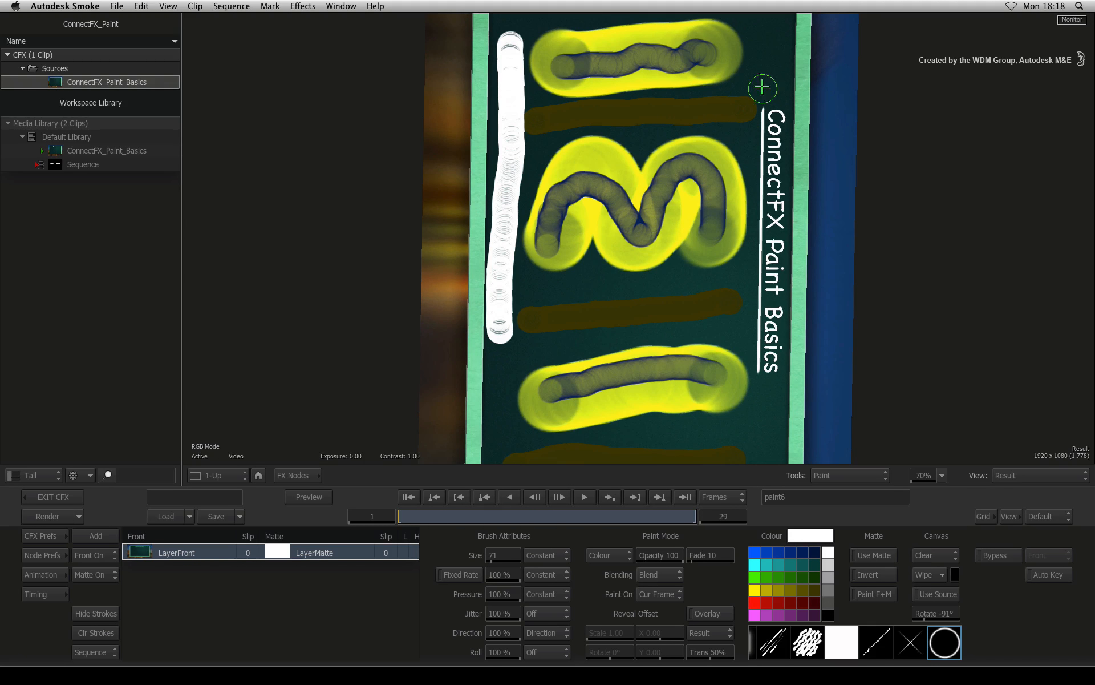
drag(773, 37, 768, 67)
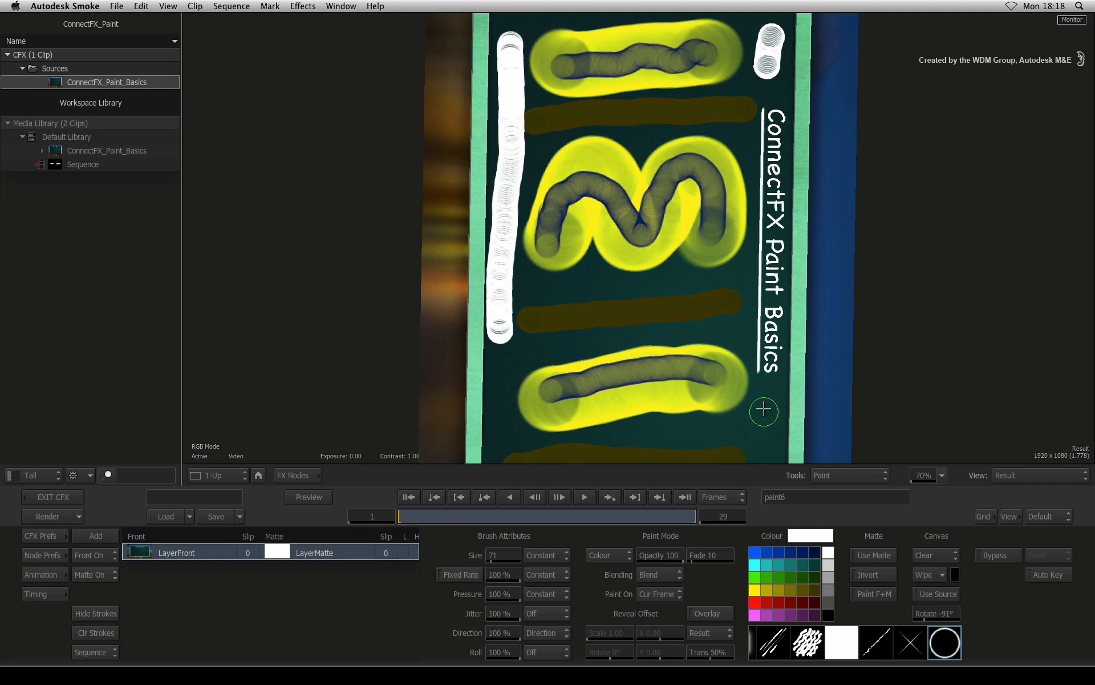
drag(764, 408, 761, 448)
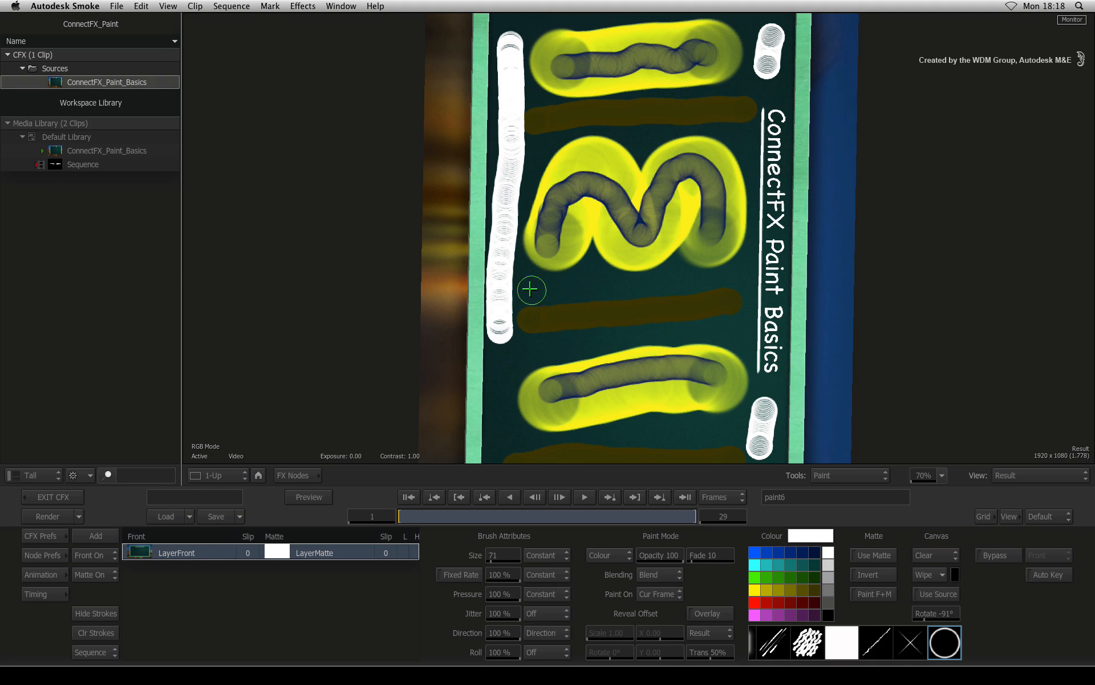
drag(936, 613, 996, 599)
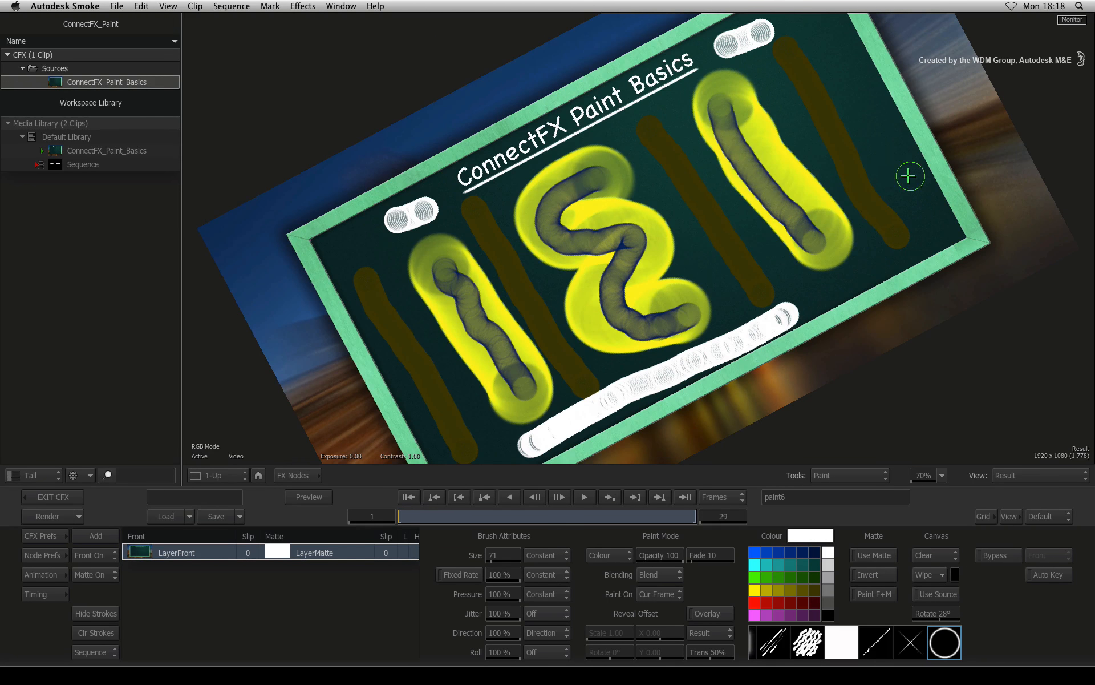
drag(833, 40, 916, 200)
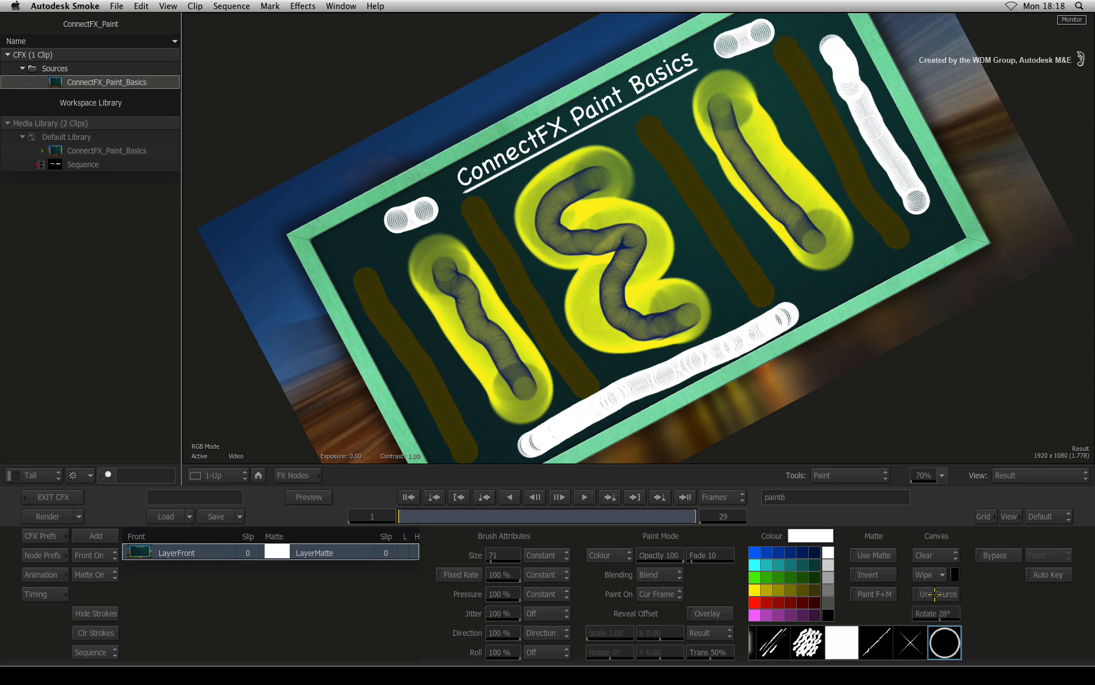
Rotate the paint canvas freely through several angles, including -31° and 33°, and reset its rotation to the default 0°
drag(931, 613, 902, 574)
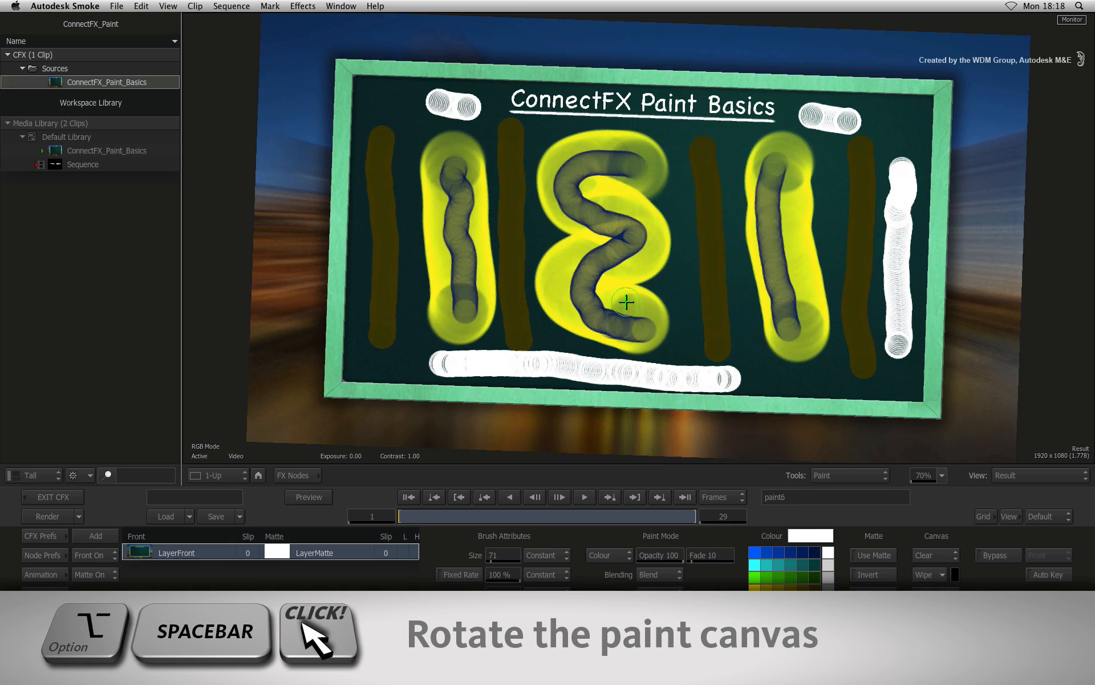
mouse_move(618, 302)
mouse_down()
mouse_move(623, 288)
mouse_move(631, 299)
mouse_move(665, 284)
mouse_move(605, 296)
mouse_move(673, 288)
mouse_up()
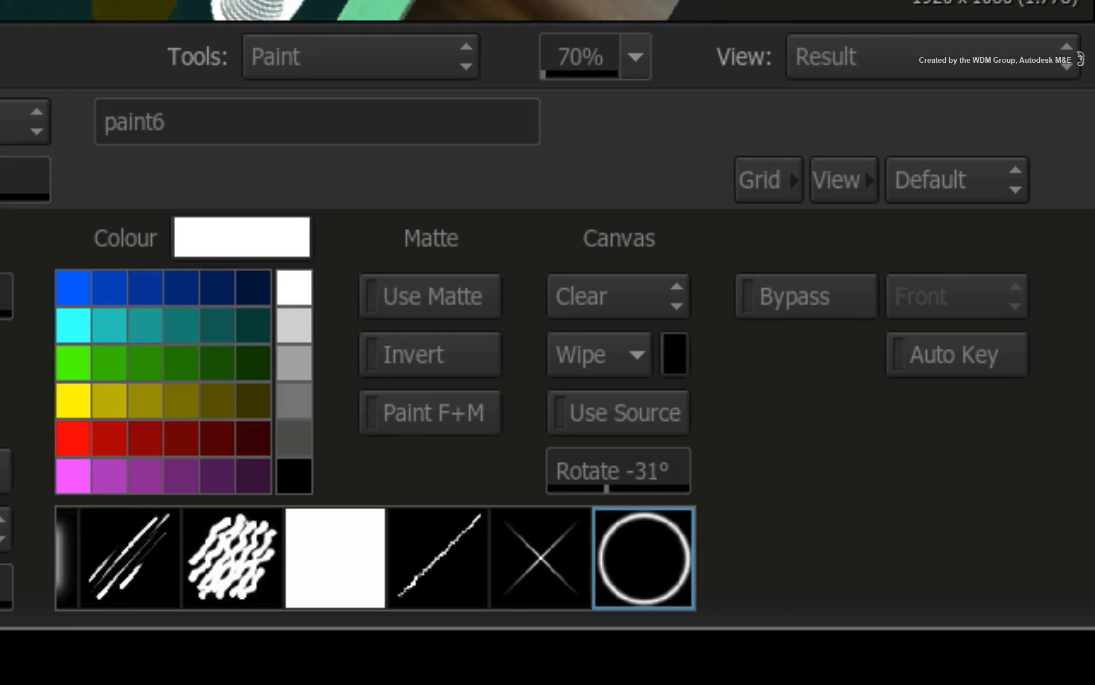
drag(171, 6, 29, 5)
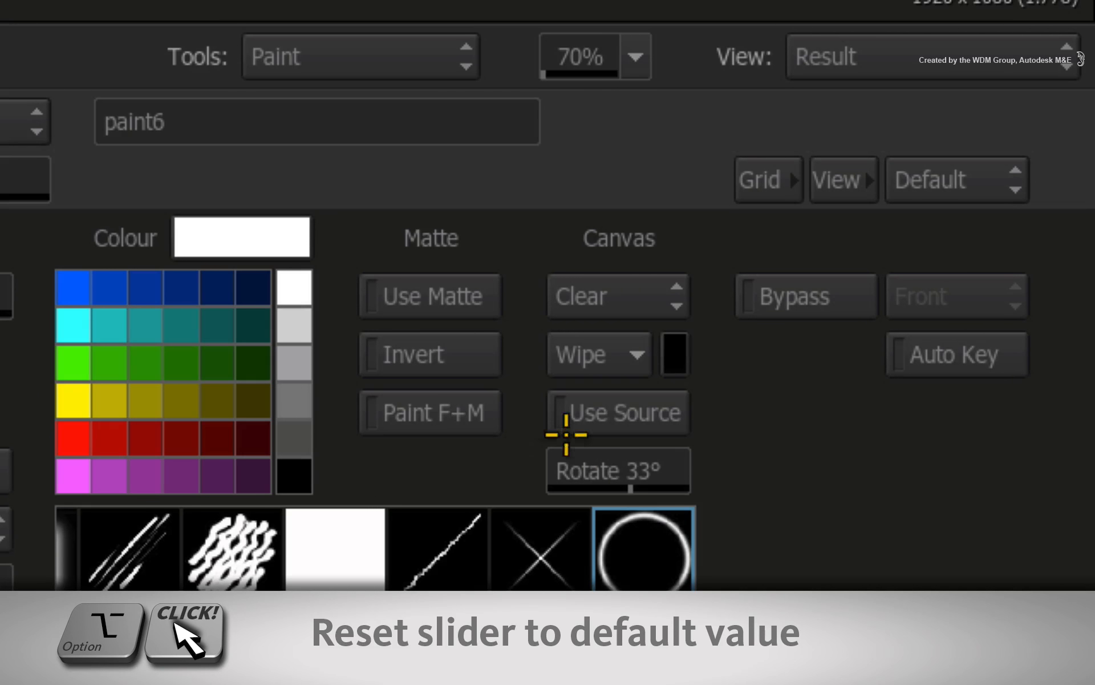
alt+click(648, 467)
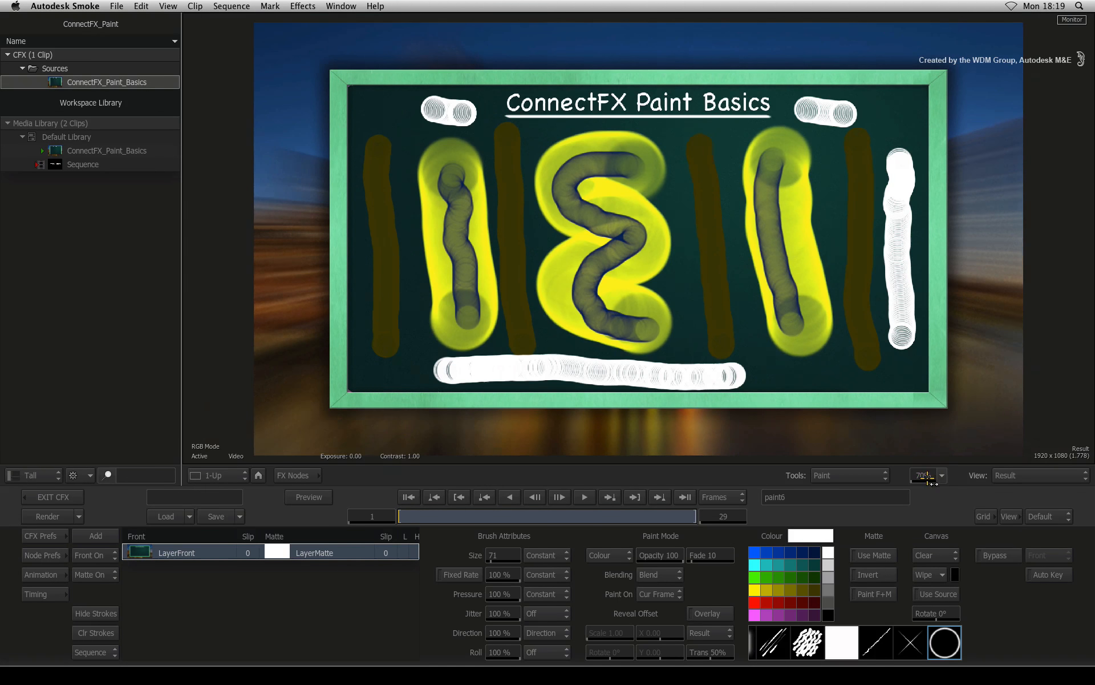
Zoom and pan the Result view to examine the painted strokes up close, and fit the image back to the viewer
mouse_move(925, 478)
mouse_down()
mouse_move(952, 478)
mouse_move(936, 478)
mouse_up()
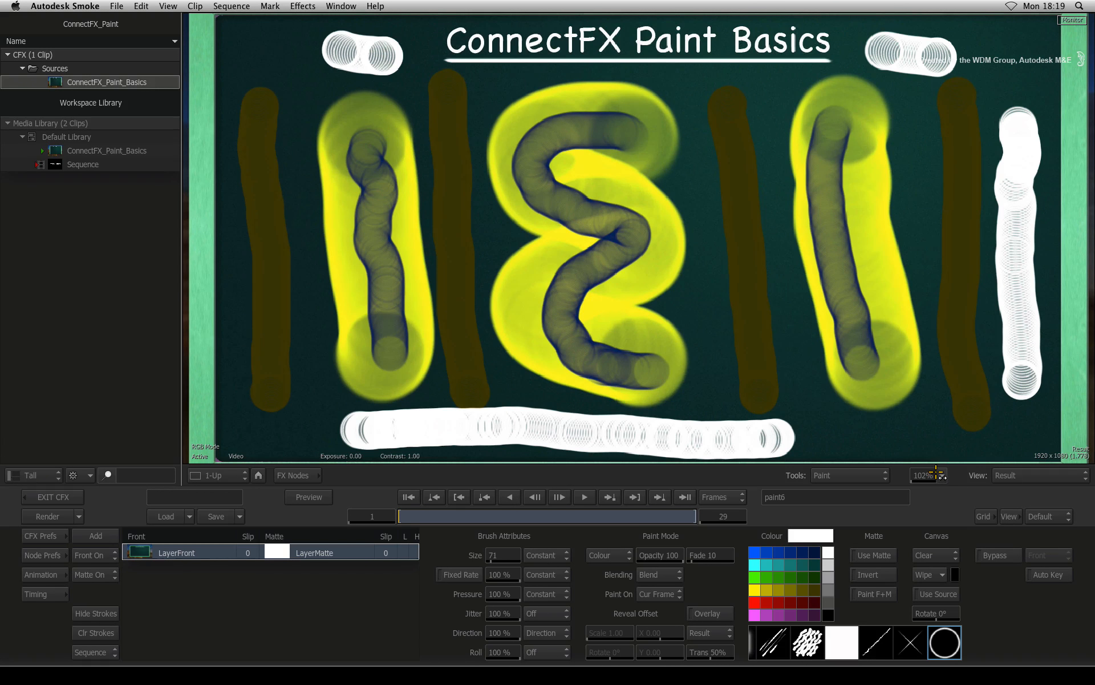
drag(684, 340, 645, 291)
mouse_move(378, 156)
mouse_down()
mouse_move(694, 298)
mouse_move(579, 220)
mouse_move(782, 342)
mouse_move(838, 286)
mouse_move(420, 202)
mouse_up()
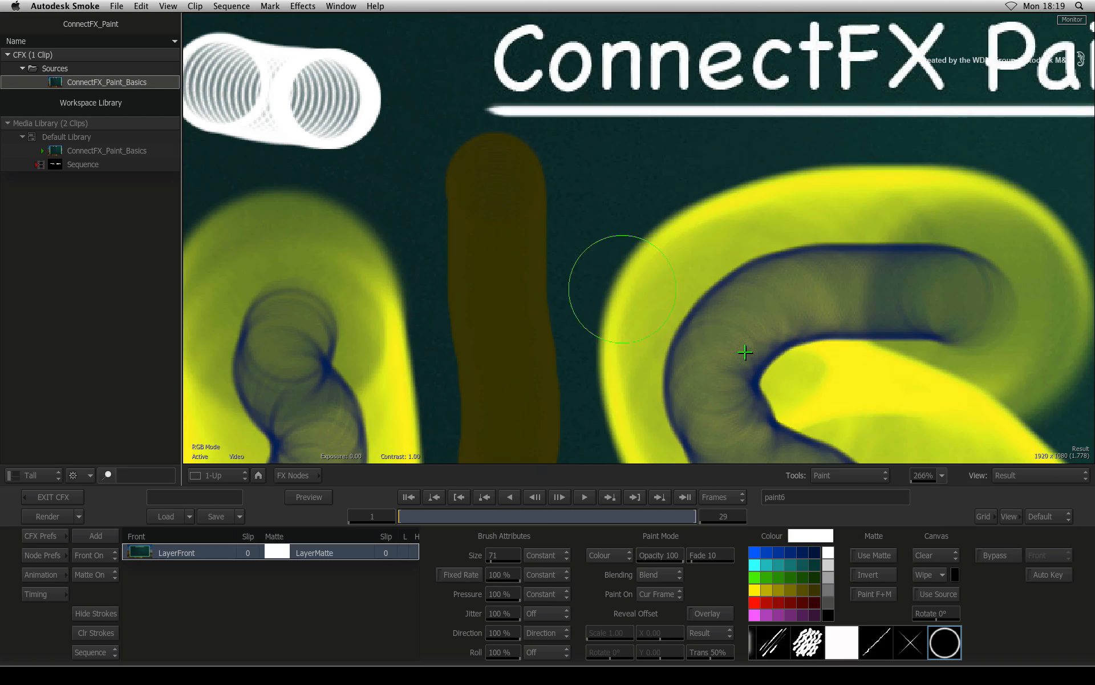
click(942, 475)
click(937, 465)
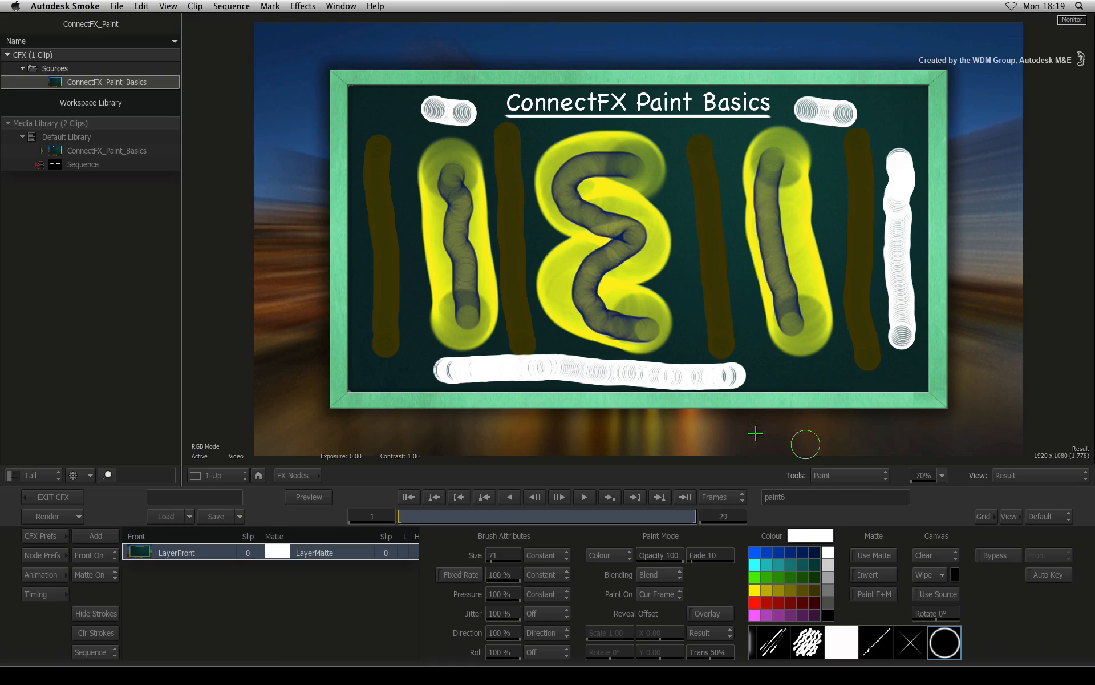
Return to the 2-Up layout and enlarge the brush to 282
key(alt+2)
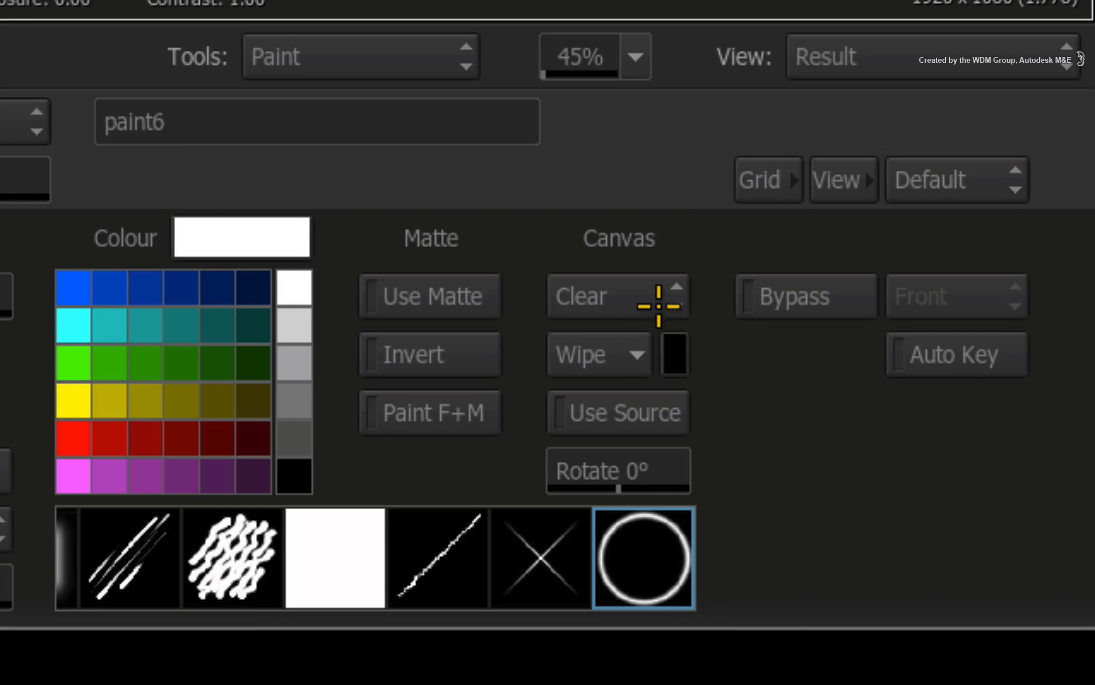
click(659, 307)
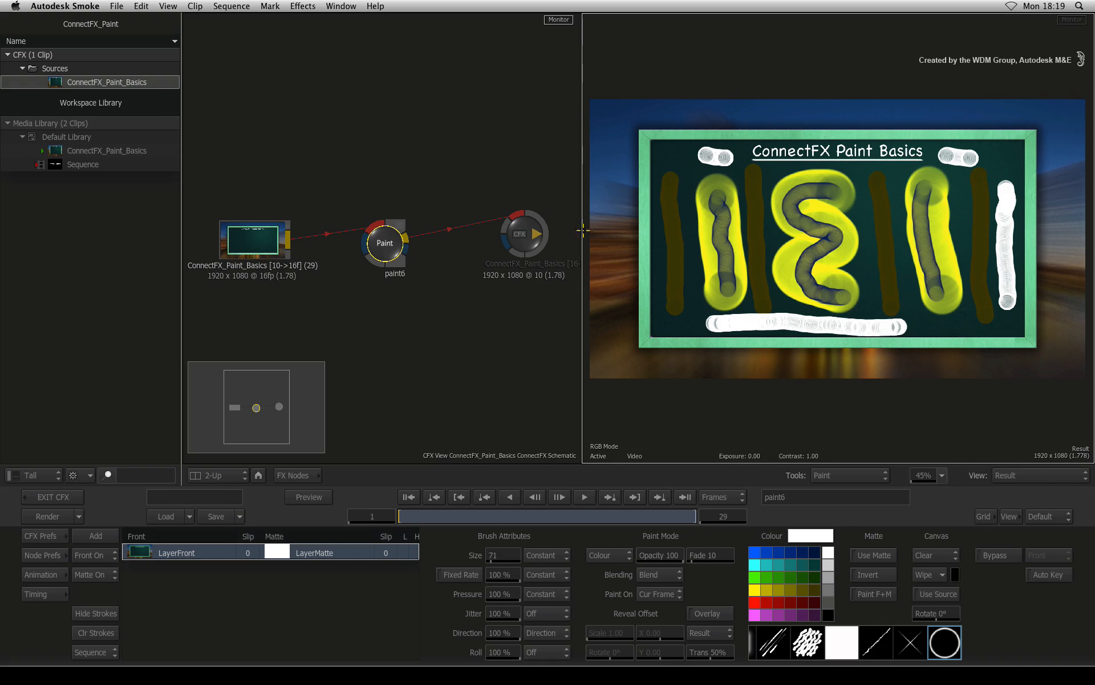
drag(702, 178, 821, 258)
mouse_move(731, 162)
mouse_down()
mouse_move(714, 168)
mouse_move(699, 217)
mouse_move(715, 302)
mouse_move(727, 179)
mouse_move(815, 171)
mouse_move(774, 229)
mouse_move(770, 319)
mouse_move(747, 342)
mouse_move(738, 251)
mouse_up()
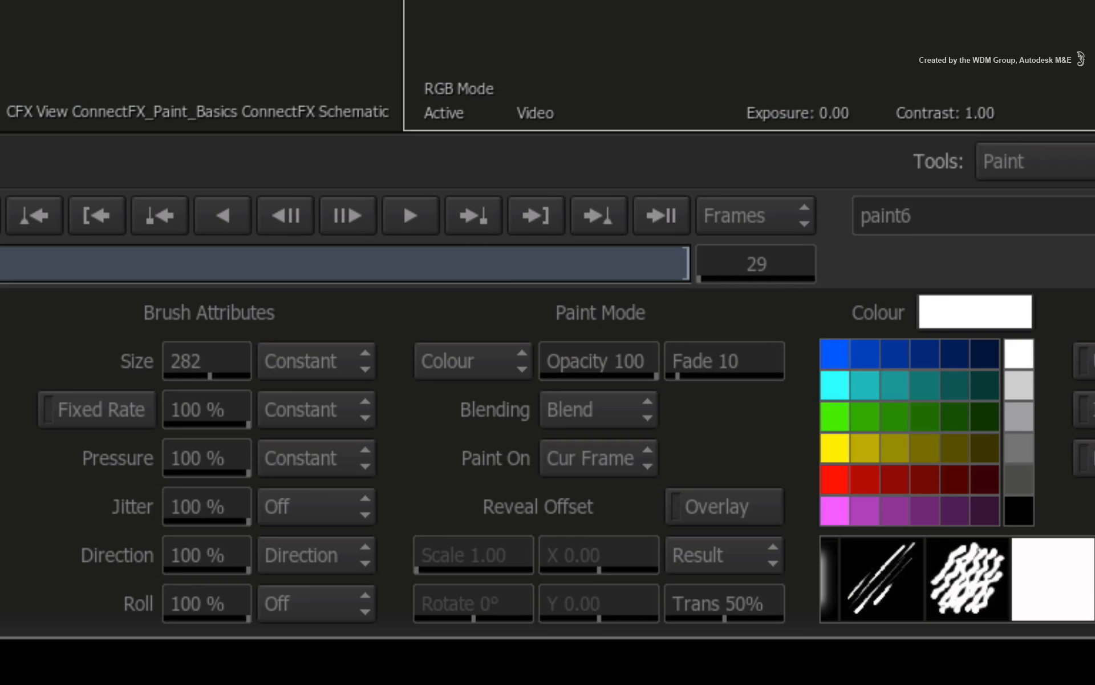
Set the paint mode to Reveal and brush over all the strokes to restore the clean blackboard from the front source
click(501, 360)
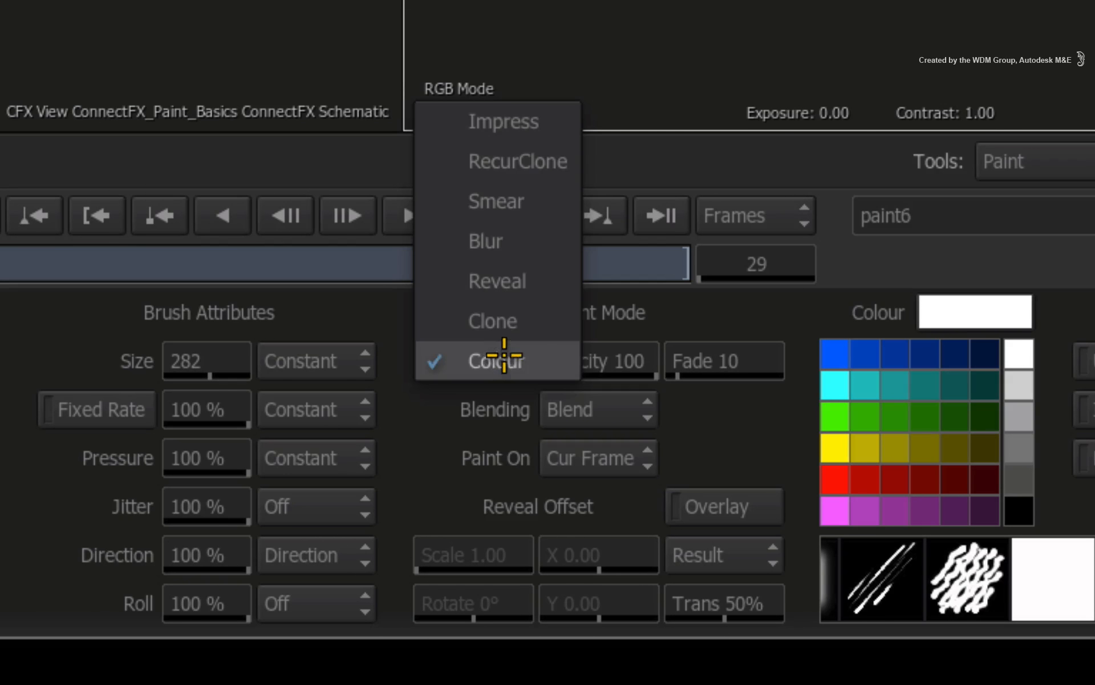
click(528, 287)
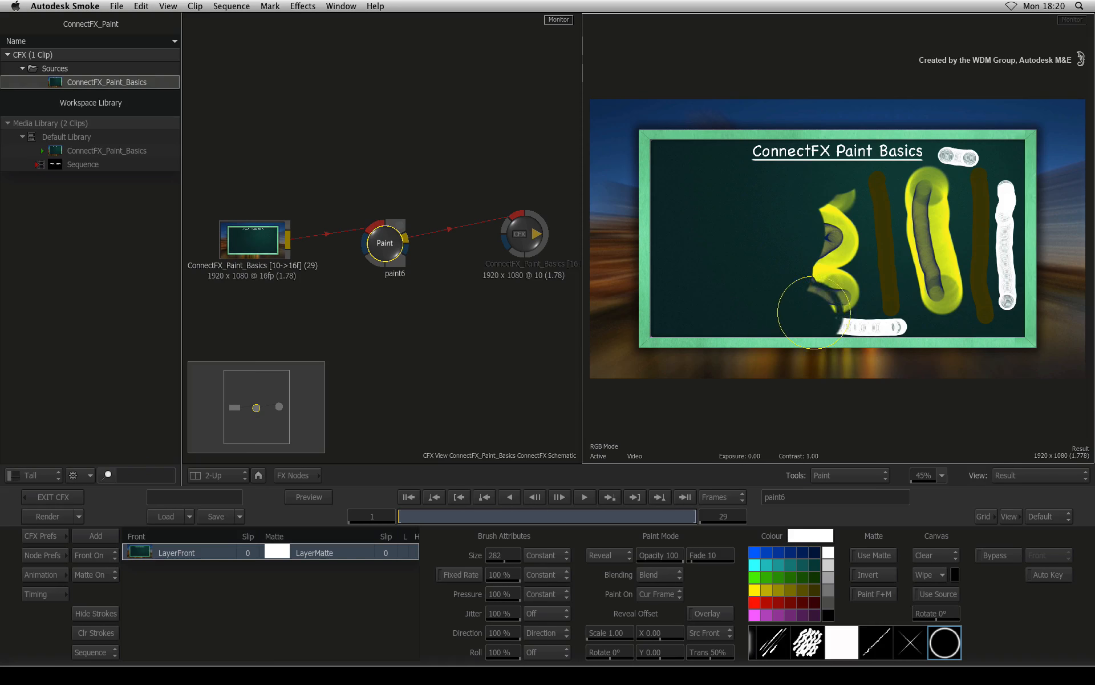
mouse_move(755, 319)
mouse_down()
mouse_move(1013, 299)
mouse_move(687, 272)
mouse_move(838, 216)
mouse_move(1056, 183)
mouse_up()
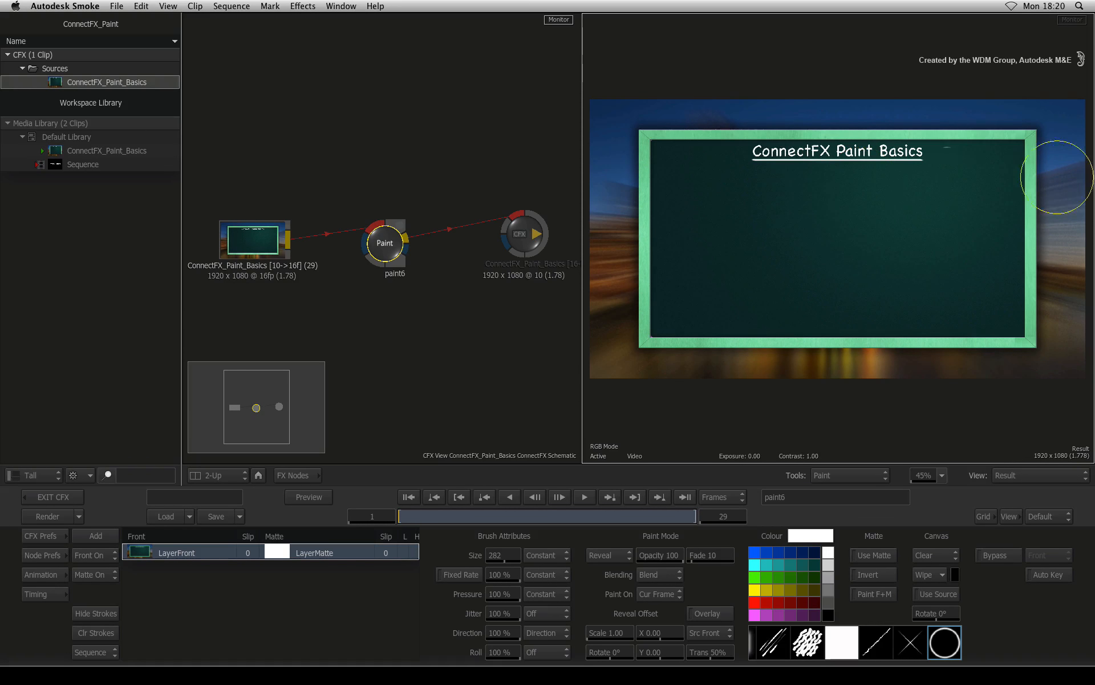